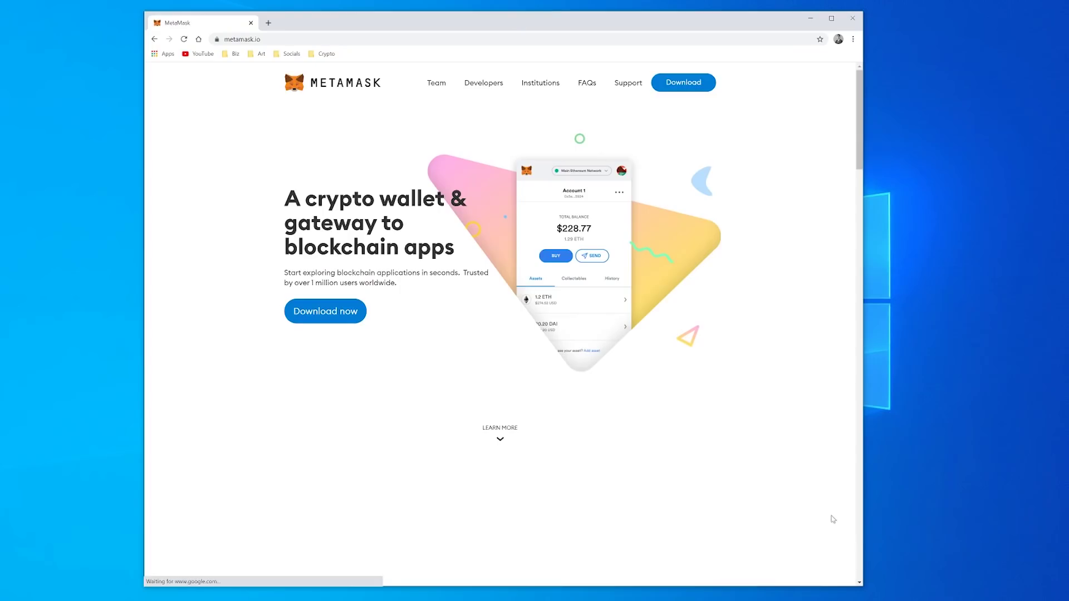
- Enlarge and reposition the Chrome window showing the metamask.io home page
drag(862, 586, 968, 600)
drag(793, 29, 745, 12)
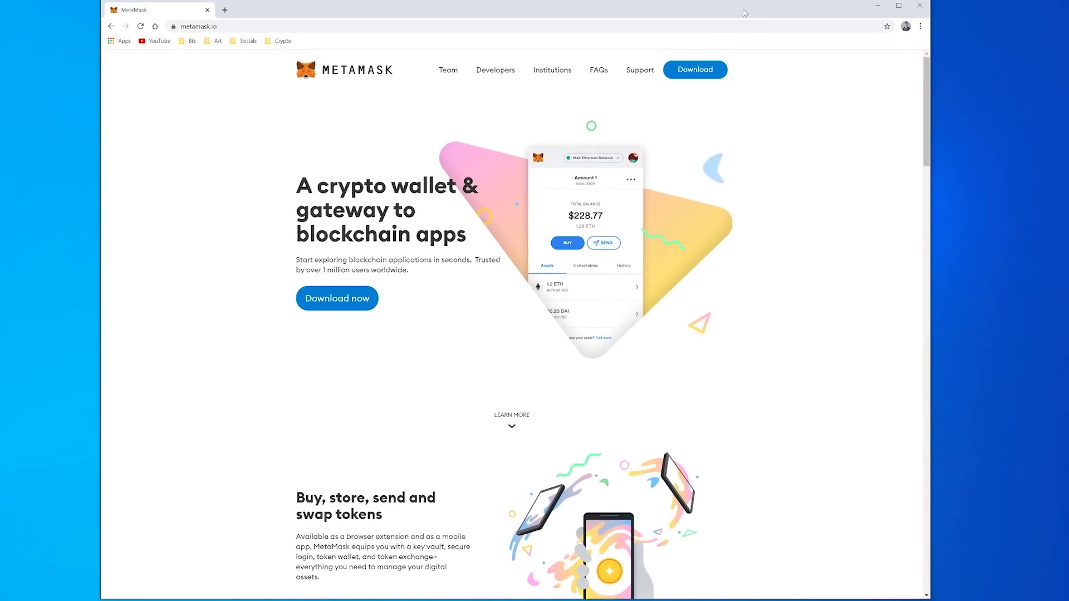
- Add the MetaMask extension to Chrome from the Web Store via metamask.io's Download link
click(695, 73)
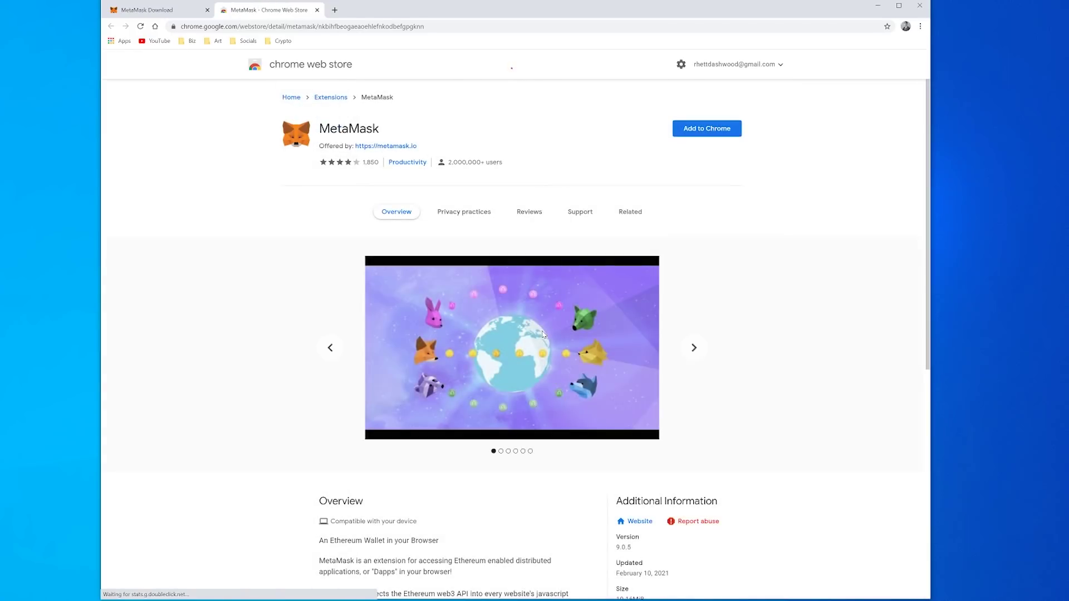
click(704, 131)
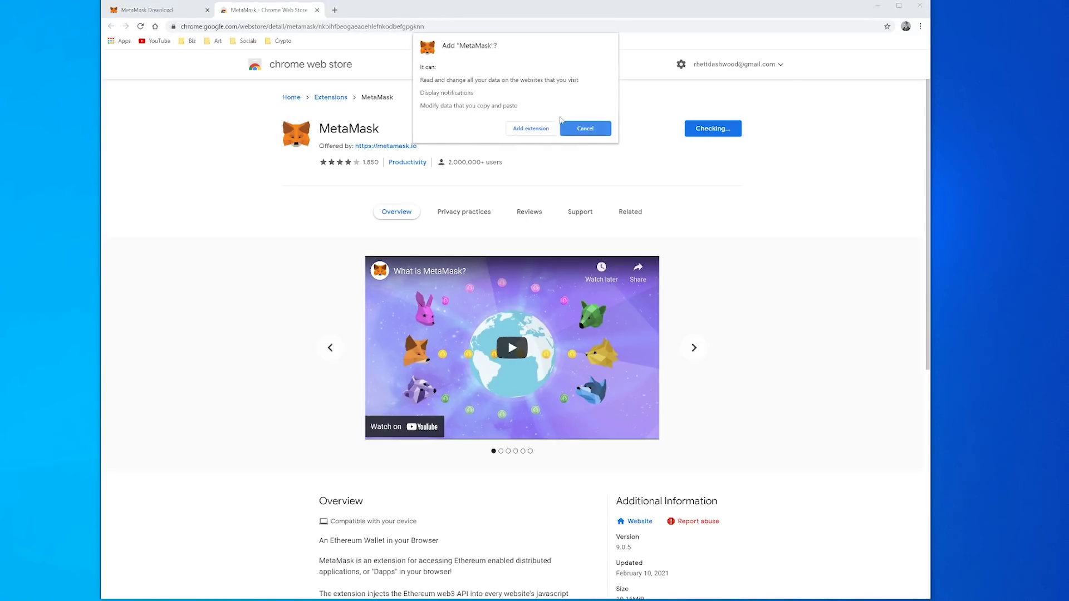
click(530, 129)
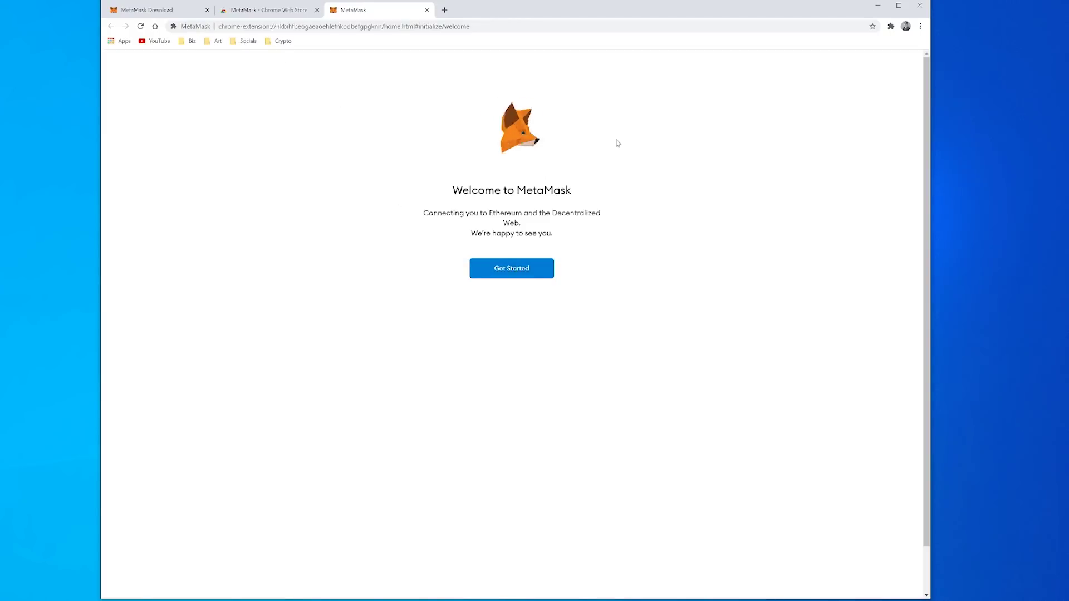
- Start creating a new MetaMask wallet, declining usage data sharing
click(534, 270)
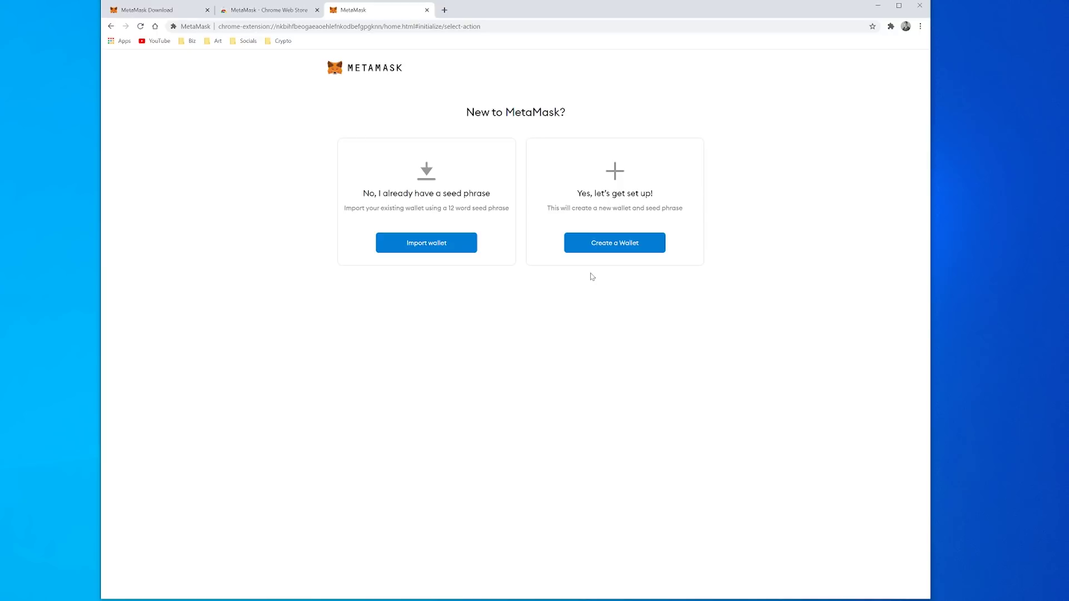
click(647, 243)
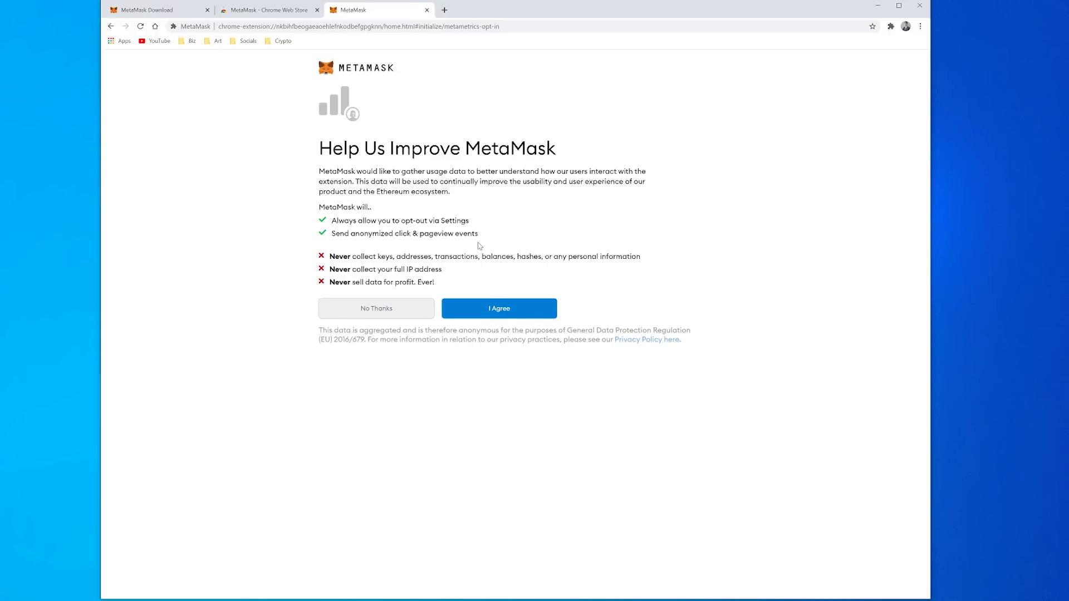
click(397, 315)
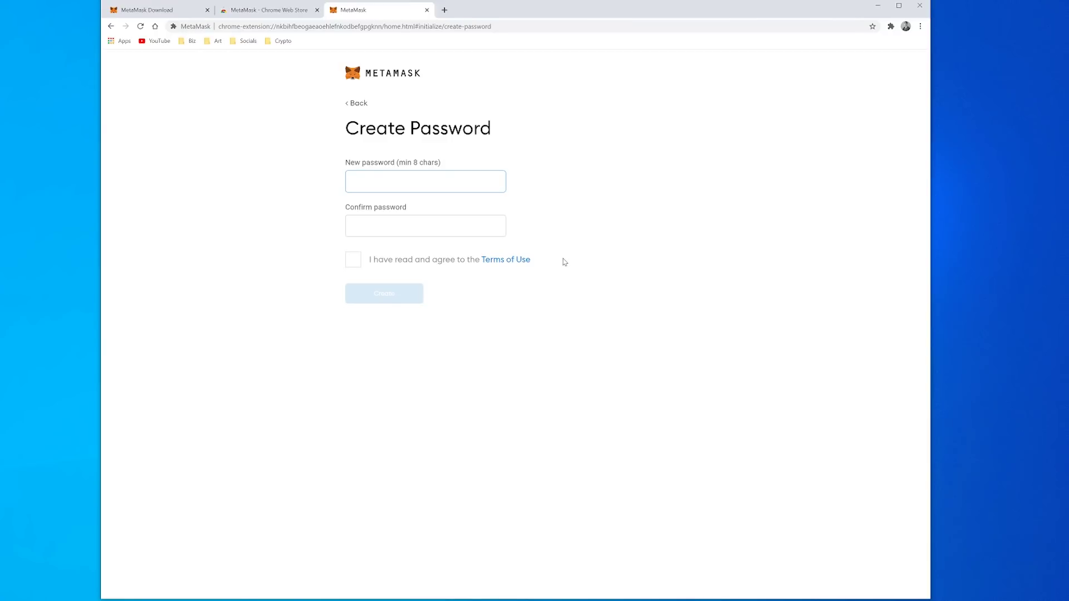
- Enter and confirm the wallet password, accept the Terms of Use, and create the wallet
text(•)
key(BackSpace)
text(•••••••••••••••)
key(Tab)
text(•••••••••••••••)
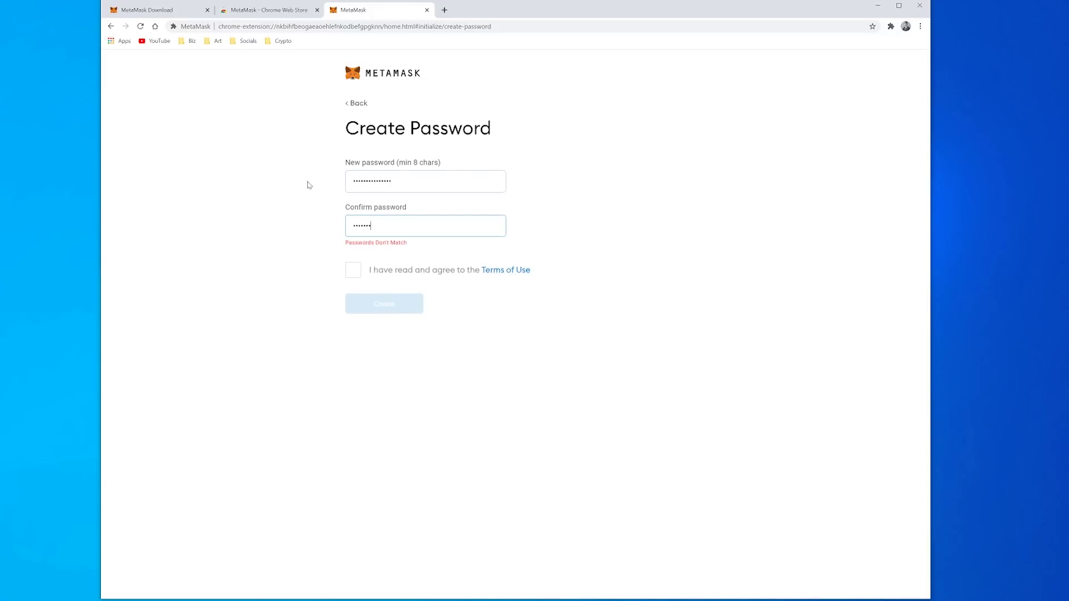
click(353, 260)
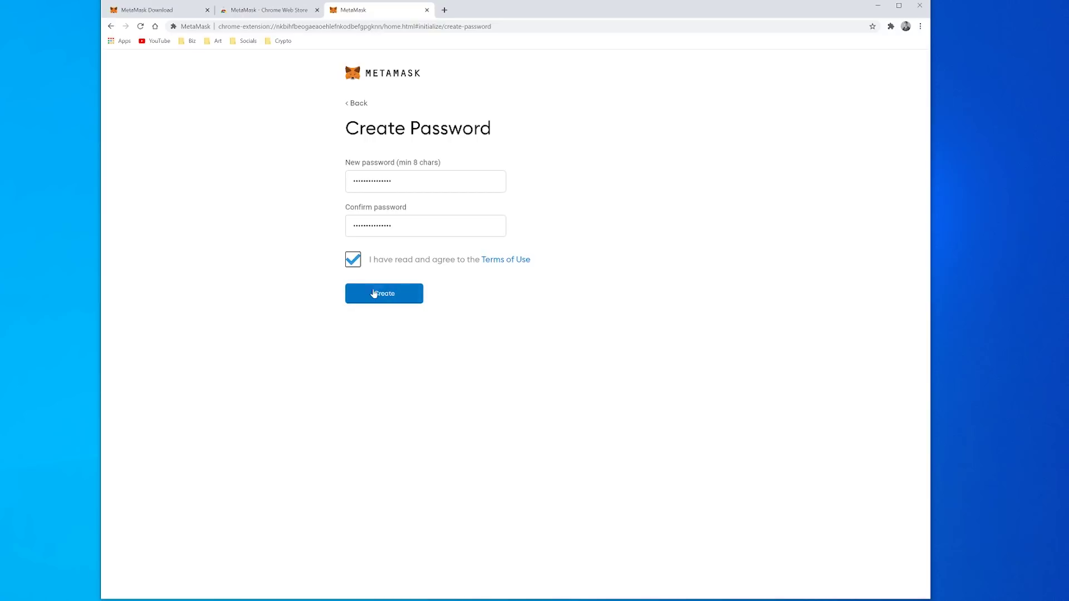
click(383, 299)
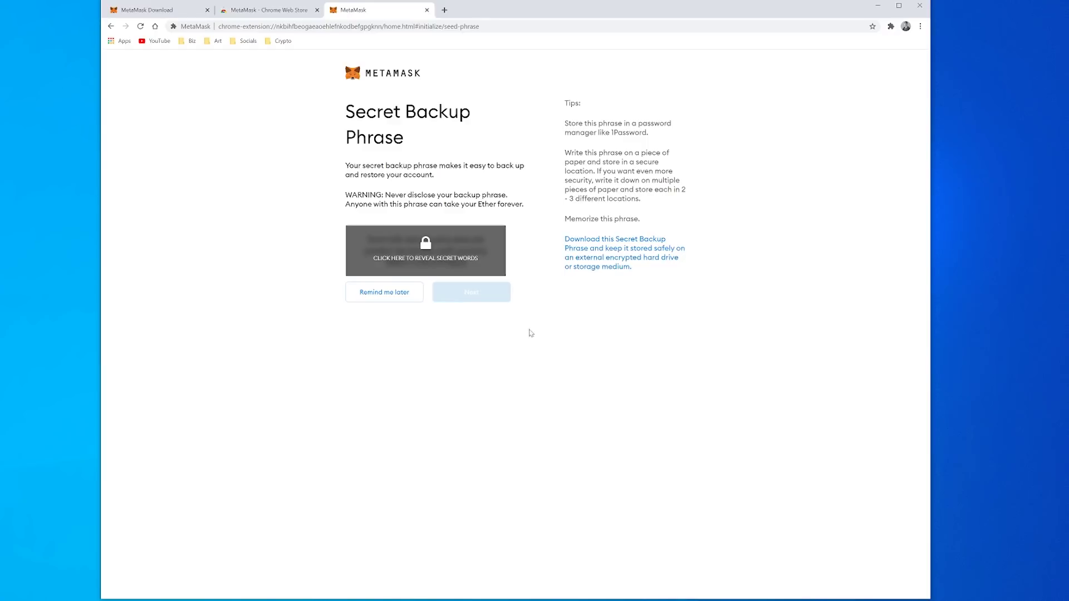
- Reveal the secret backup words and continue to the confirmation page
click(493, 242)
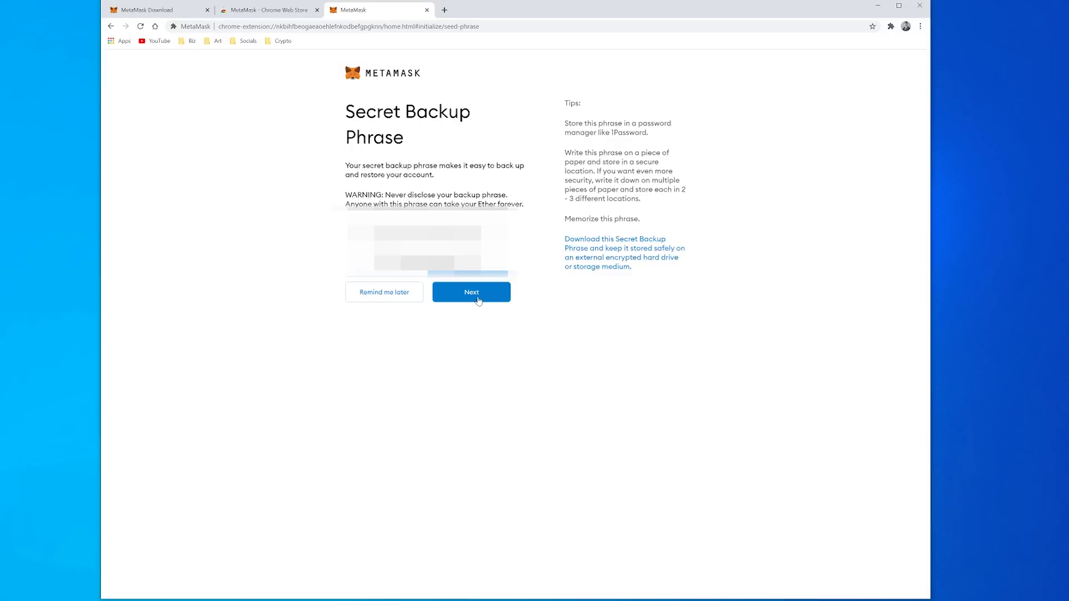
click(478, 301)
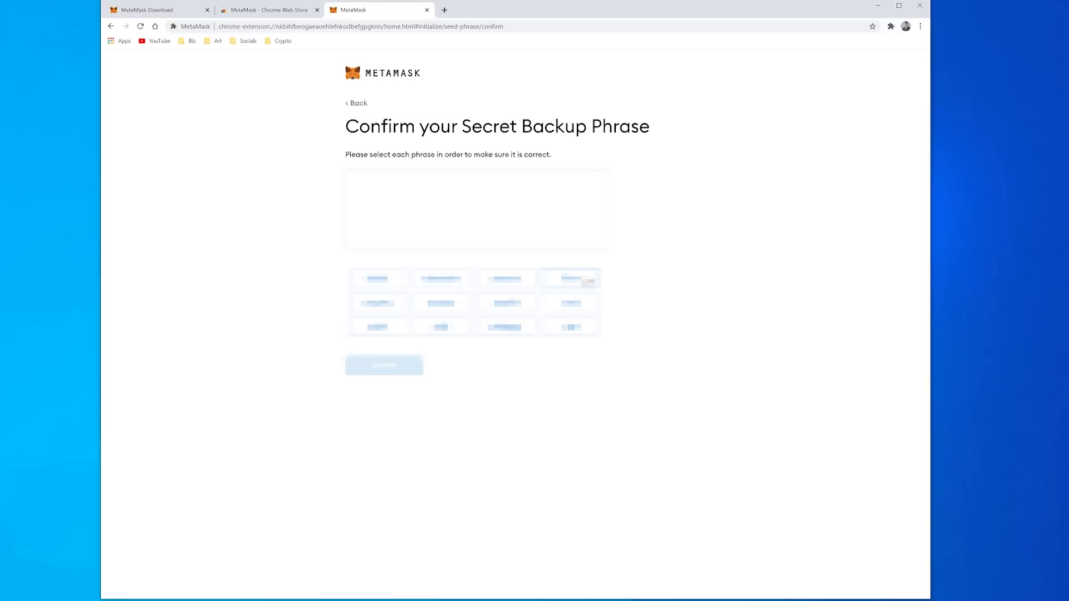
- Select the backup phrase words in their original order, confirm, and finish with All Done
click(587, 282)
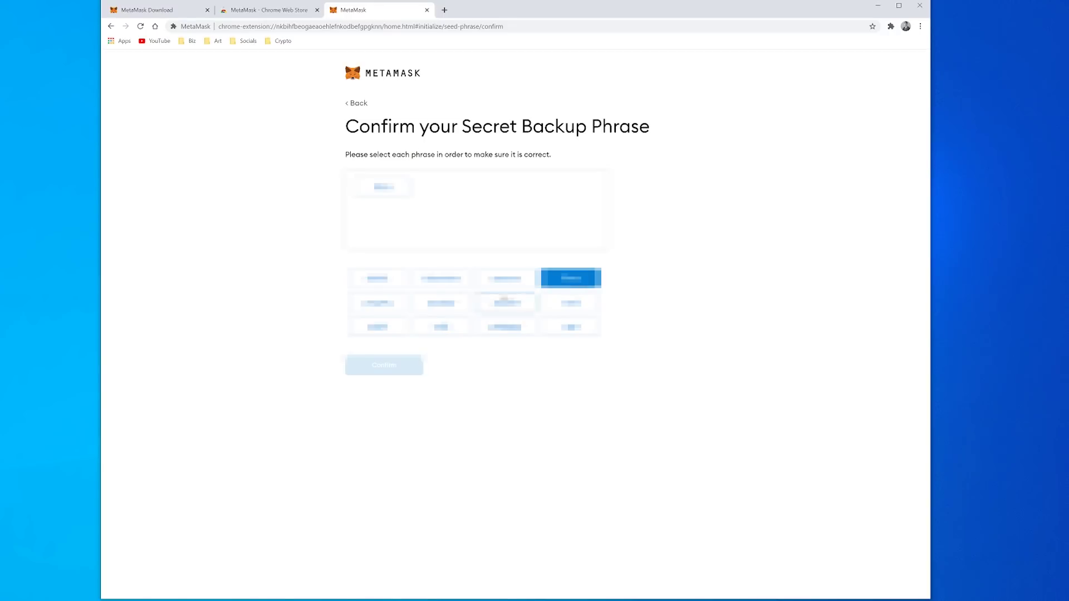
click(449, 327)
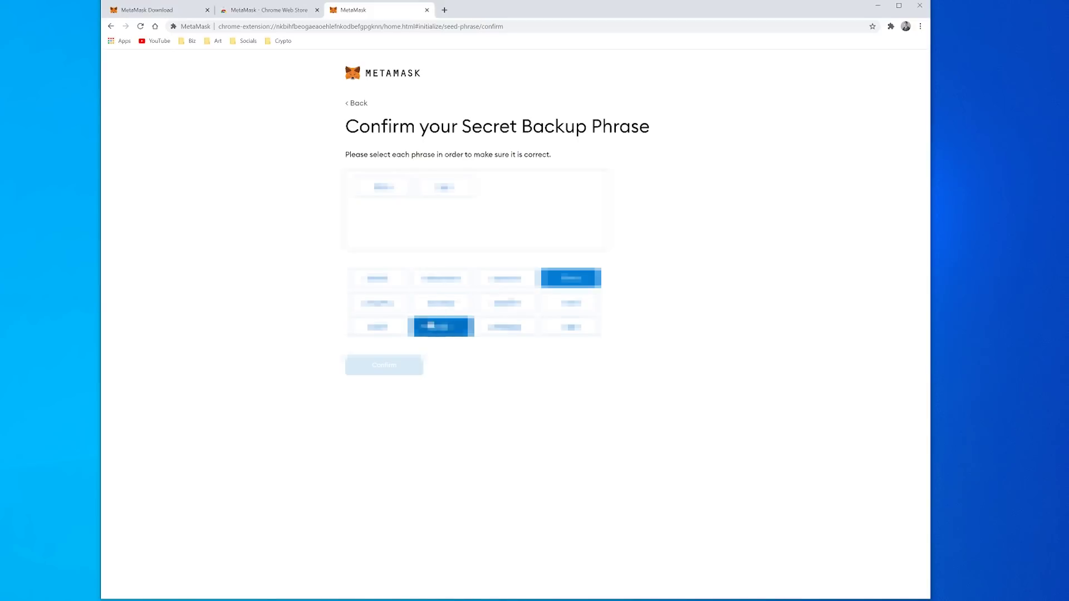
click(571, 326)
click(441, 303)
click(516, 282)
click(517, 307)
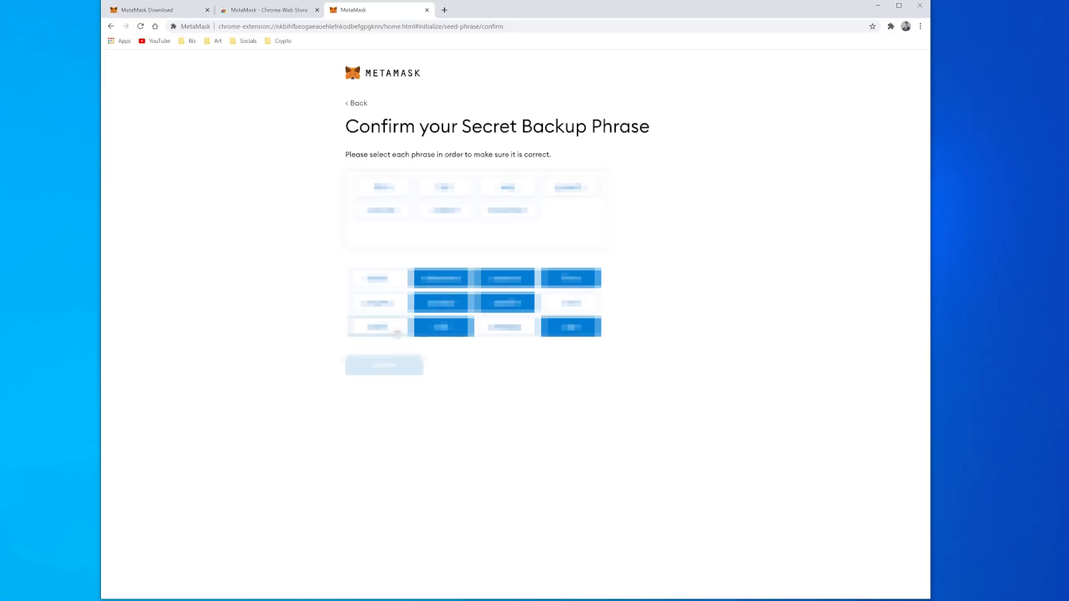
click(377, 327)
click(377, 303)
click(378, 278)
click(571, 303)
click(405, 365)
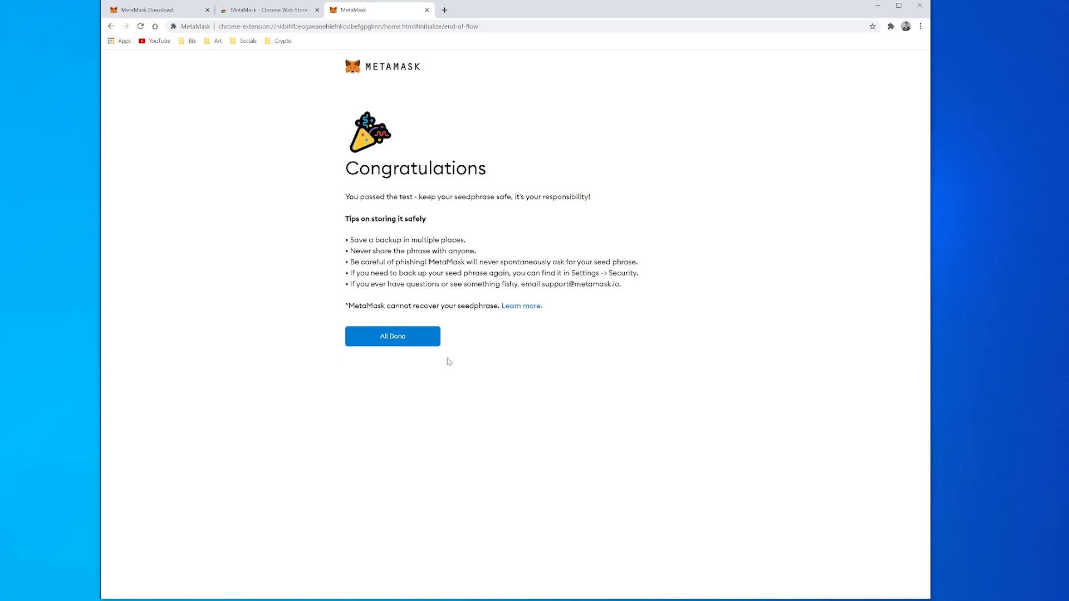
click(409, 342)
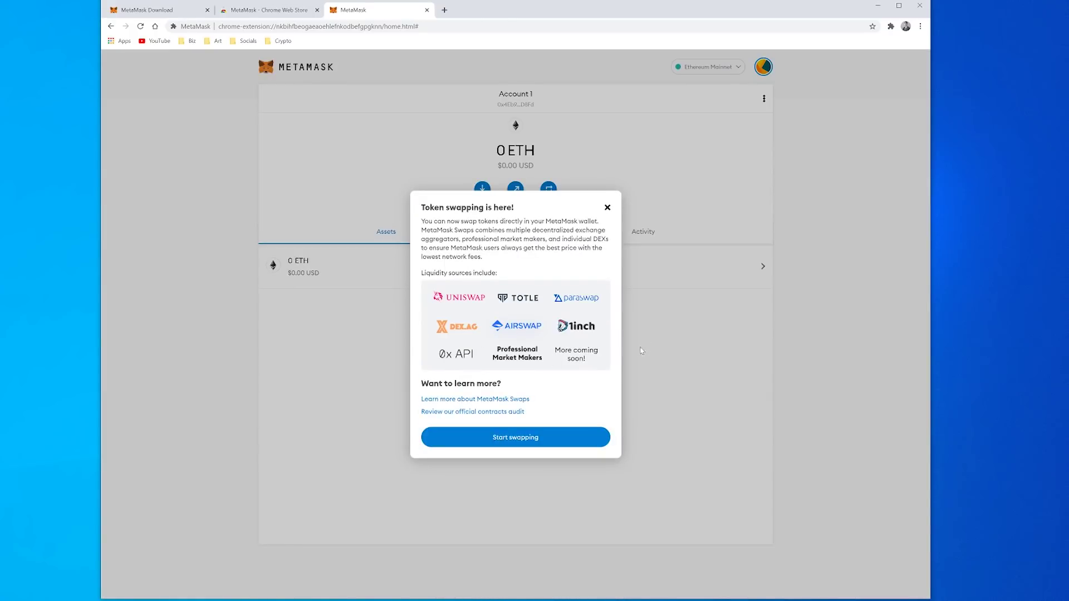
- Dismiss the swapping announcement, peek at the network list and Activity, then return to Assets
click(560, 443)
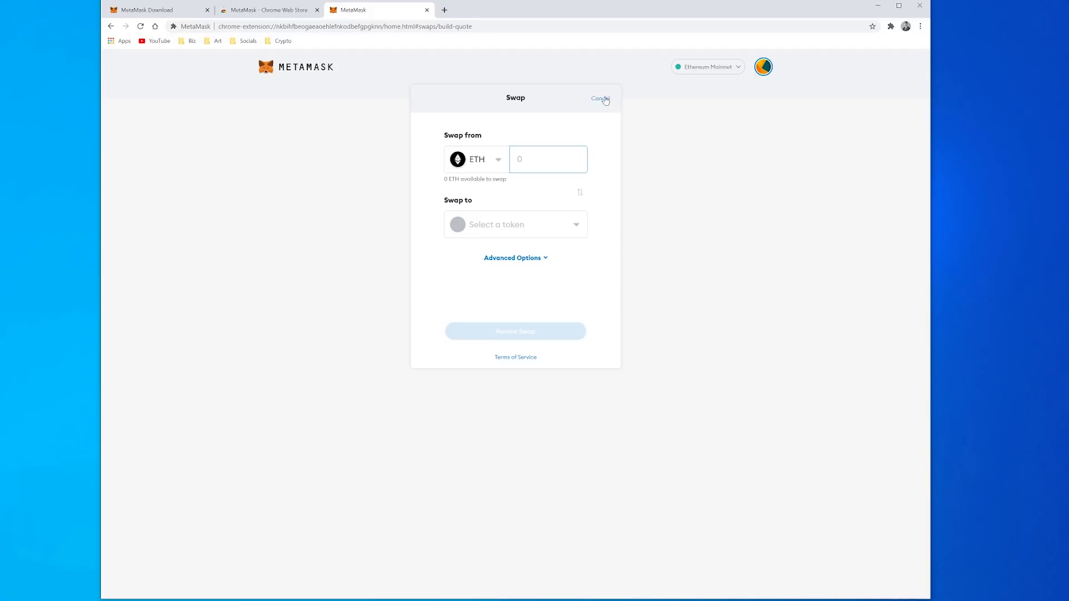
click(599, 99)
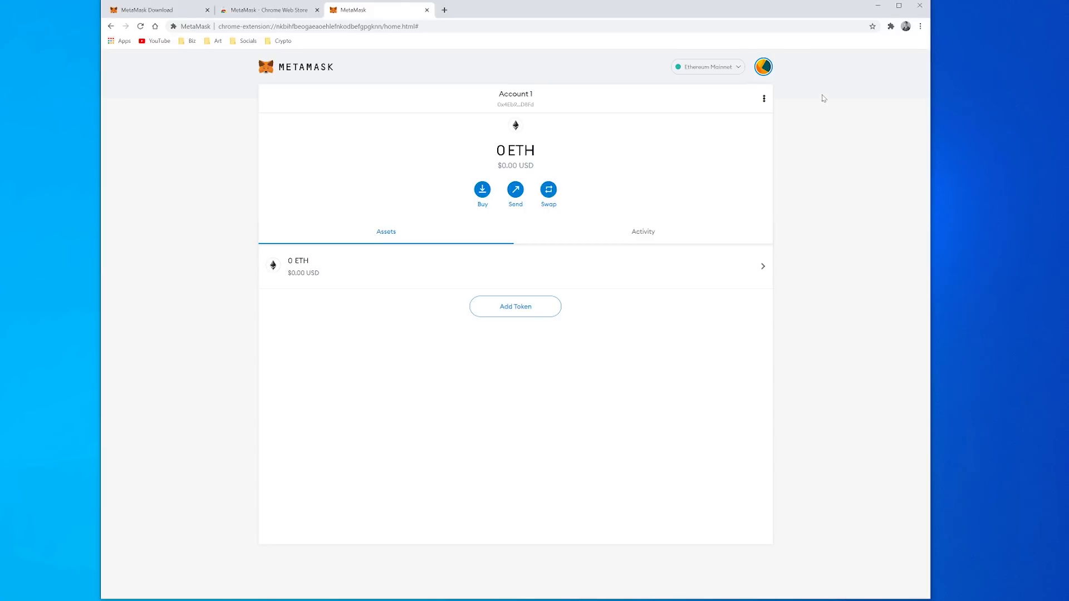
click(736, 68)
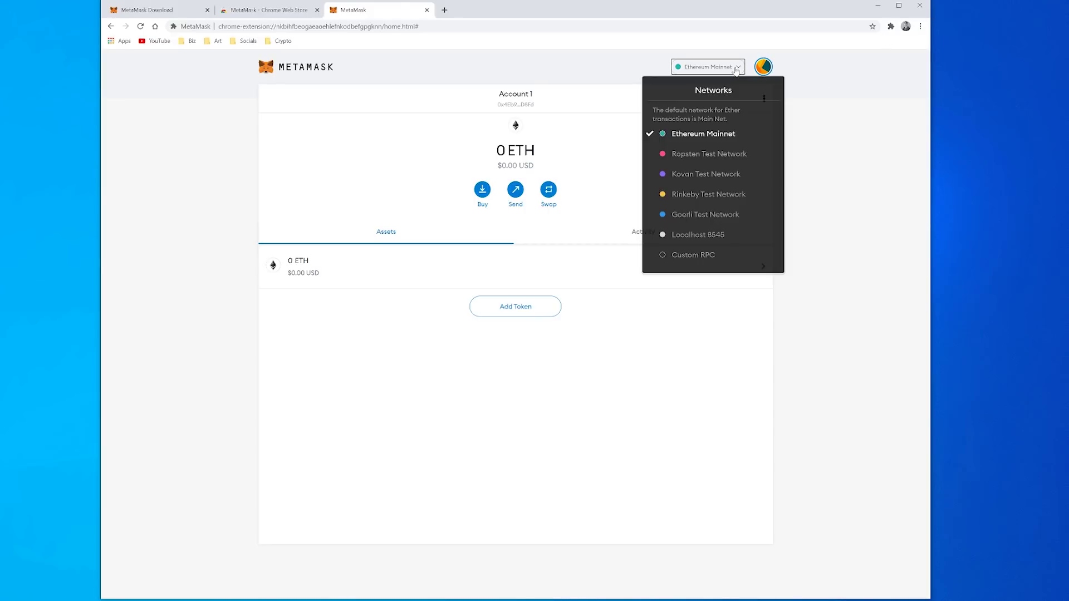
click(828, 106)
click(644, 235)
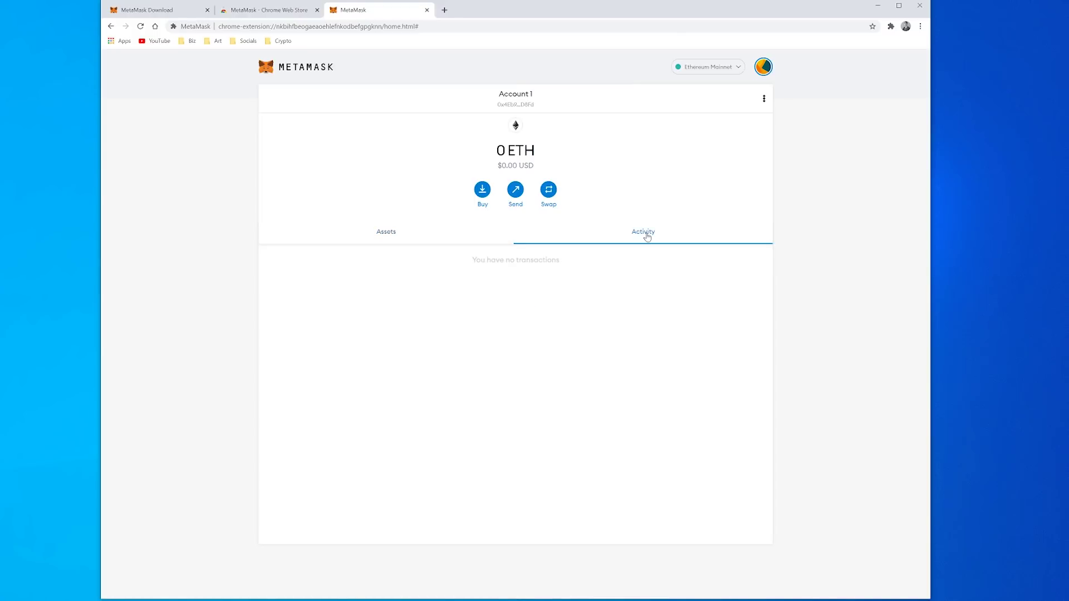
click(393, 240)
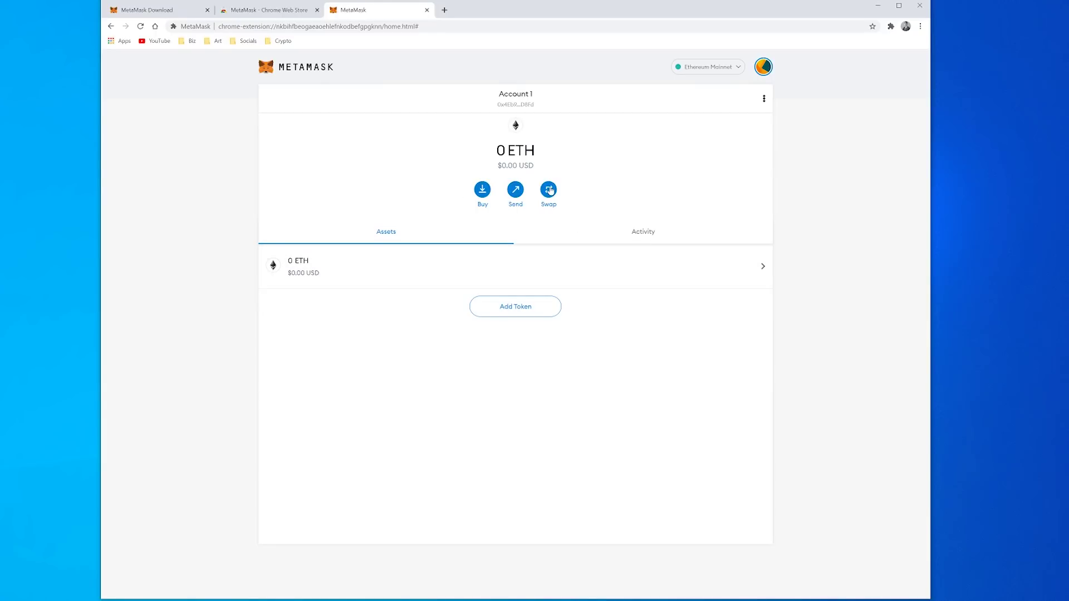
- Close the wallet tab and pin MetaMask to Chrome's toolbar
key(ctrl+w)
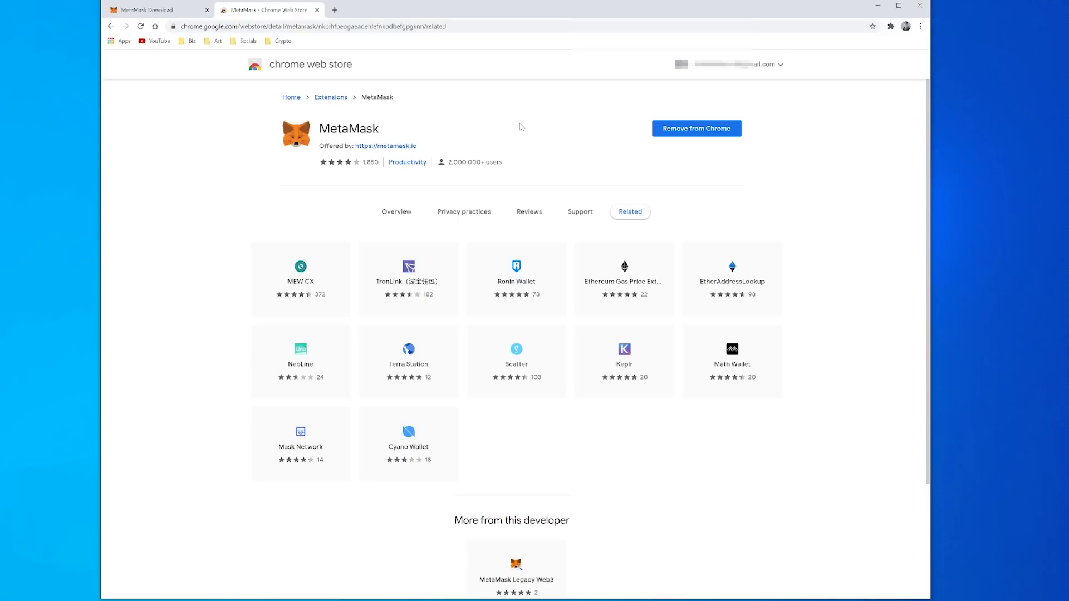
click(890, 27)
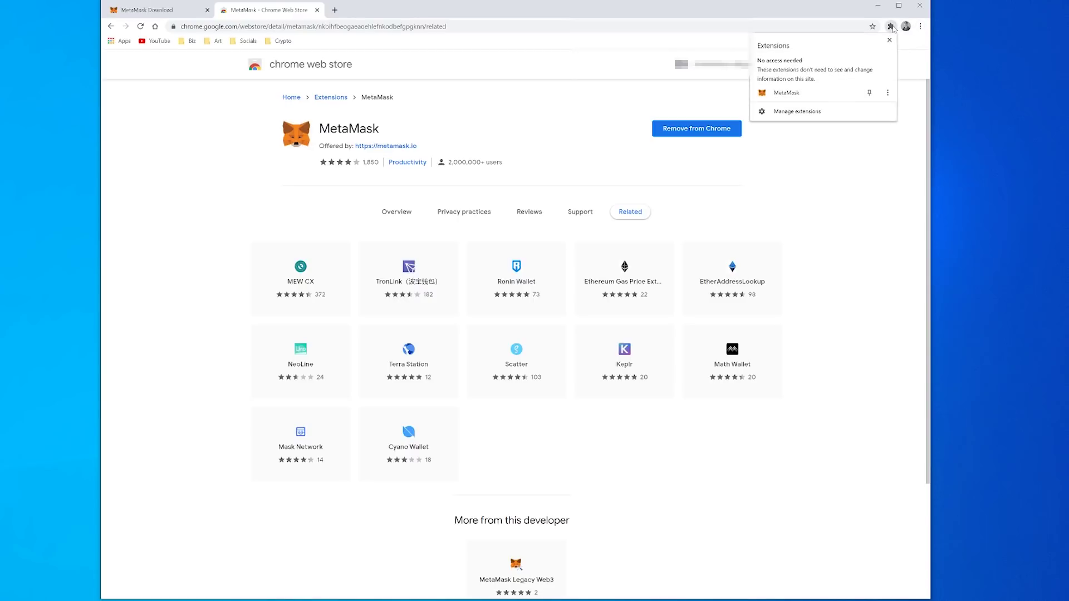
click(870, 94)
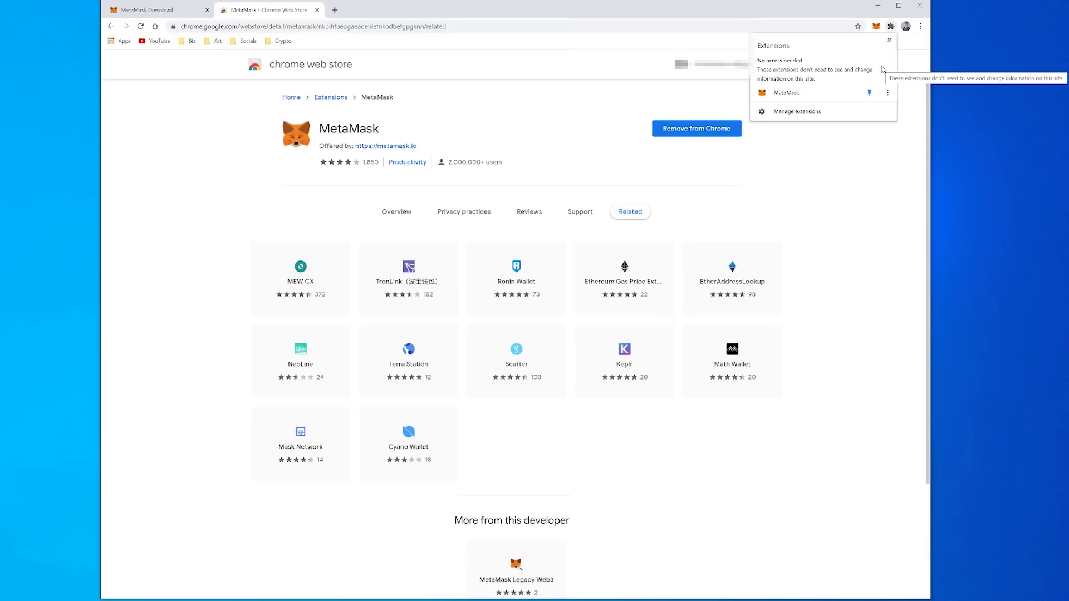
click(889, 41)
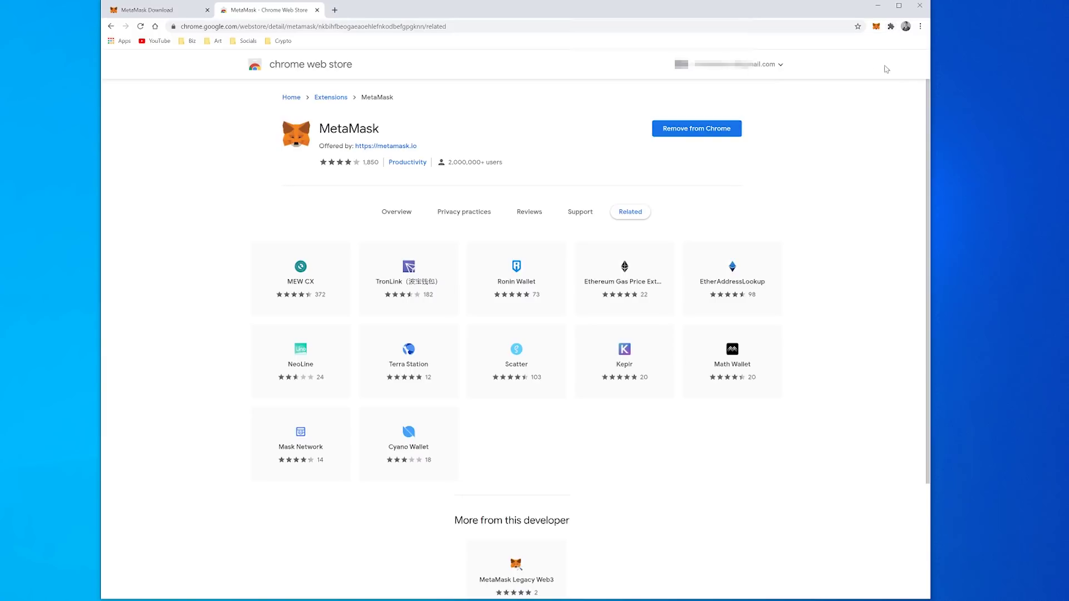
- Check the wallet's 0 ETH balance and empty activity in the MetaMask popup, then close it
click(876, 27)
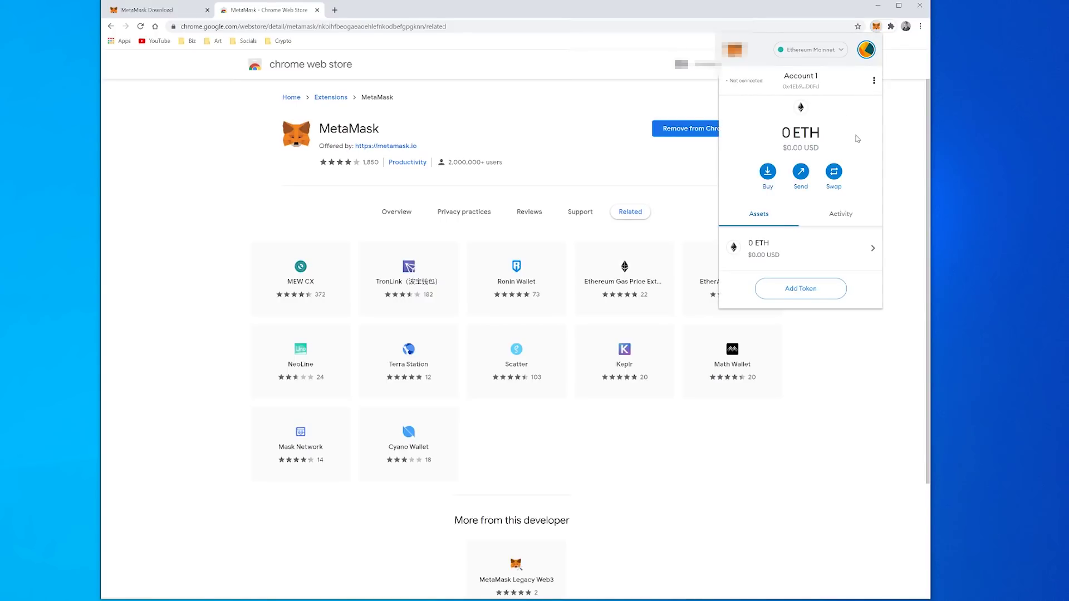
click(847, 213)
click(766, 216)
click(876, 28)
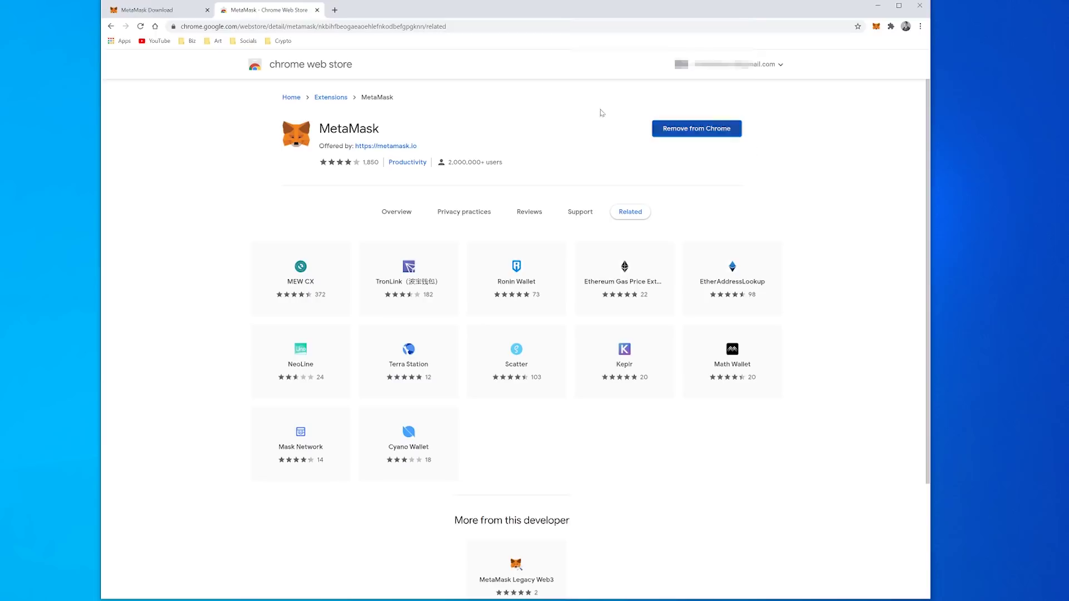
- Search the web for 'open sea' and open opensea.io from the results
click(399, 31)
text(open sea)
key(Return)
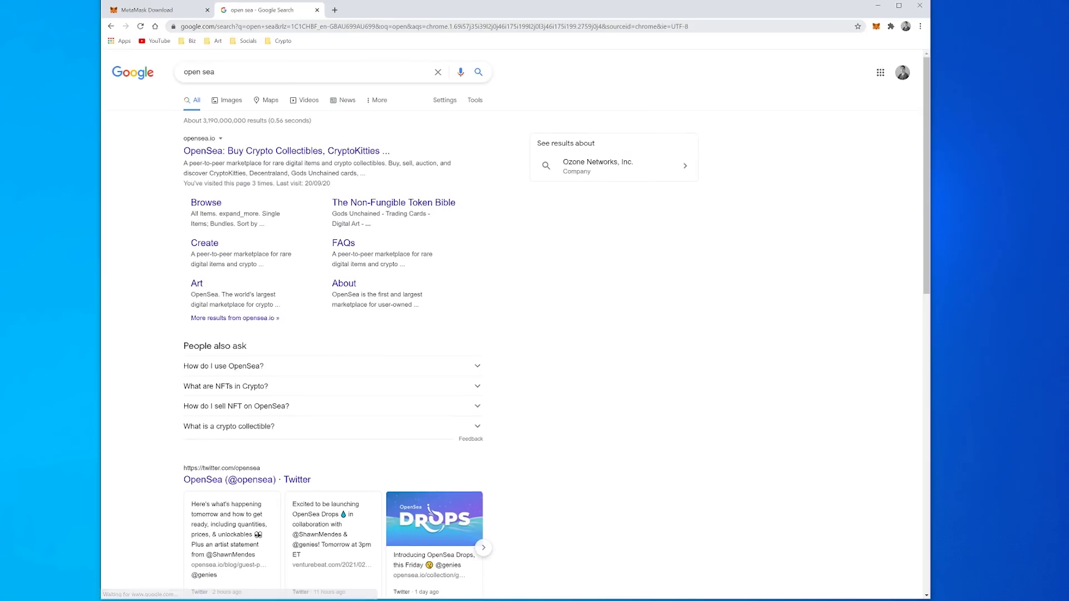
click(309, 153)
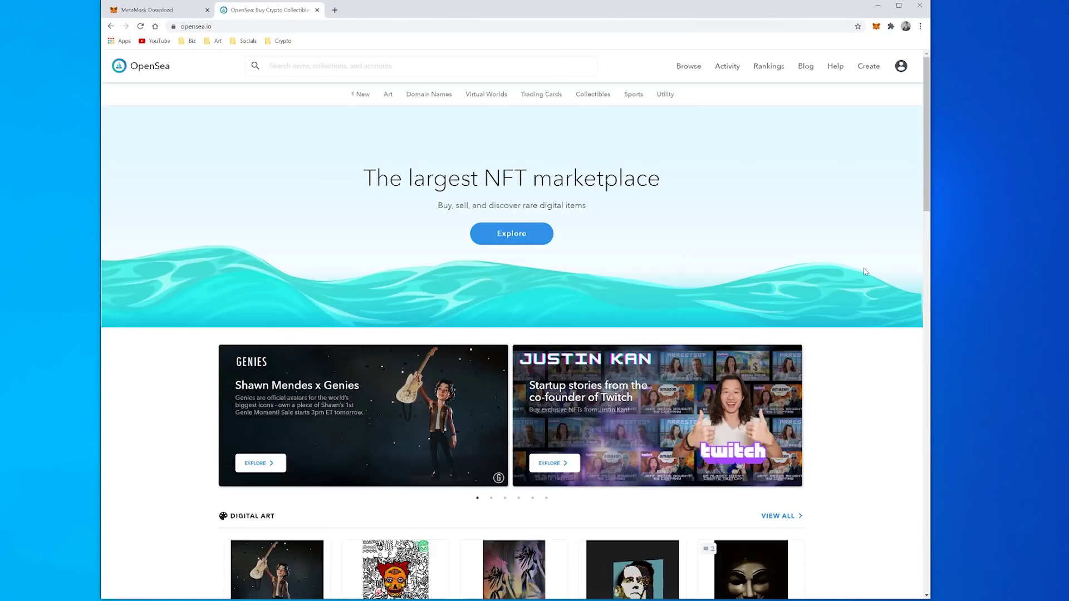
- Scroll down through OpenSea's featured homepage sections and back up
scroll(865, 270, down, 3)
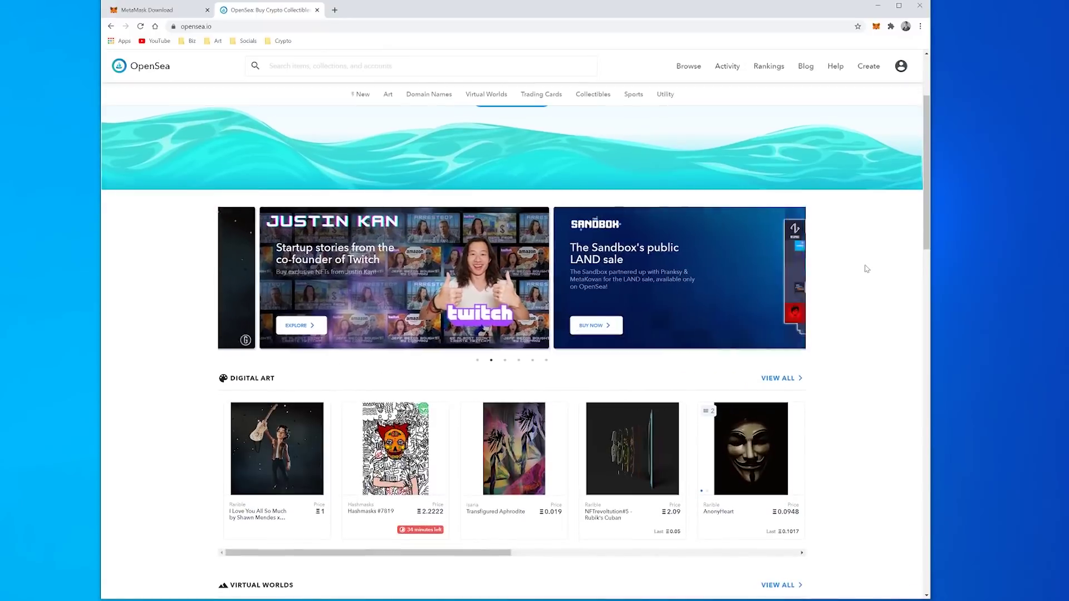
scroll(865, 269, down, 2)
scroll(866, 269, down, 3)
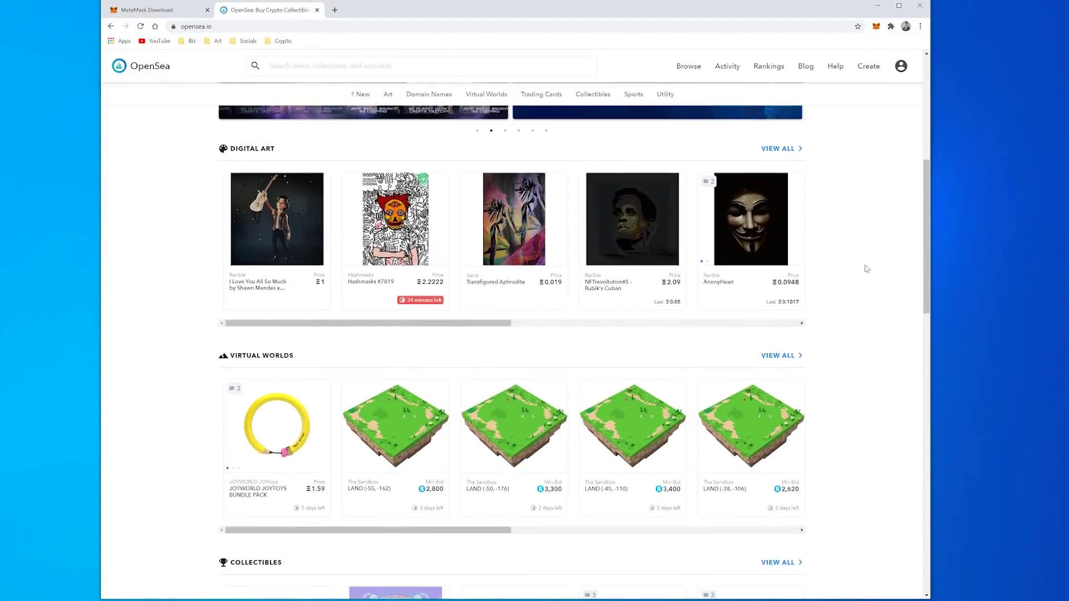
scroll(866, 269, down, 5)
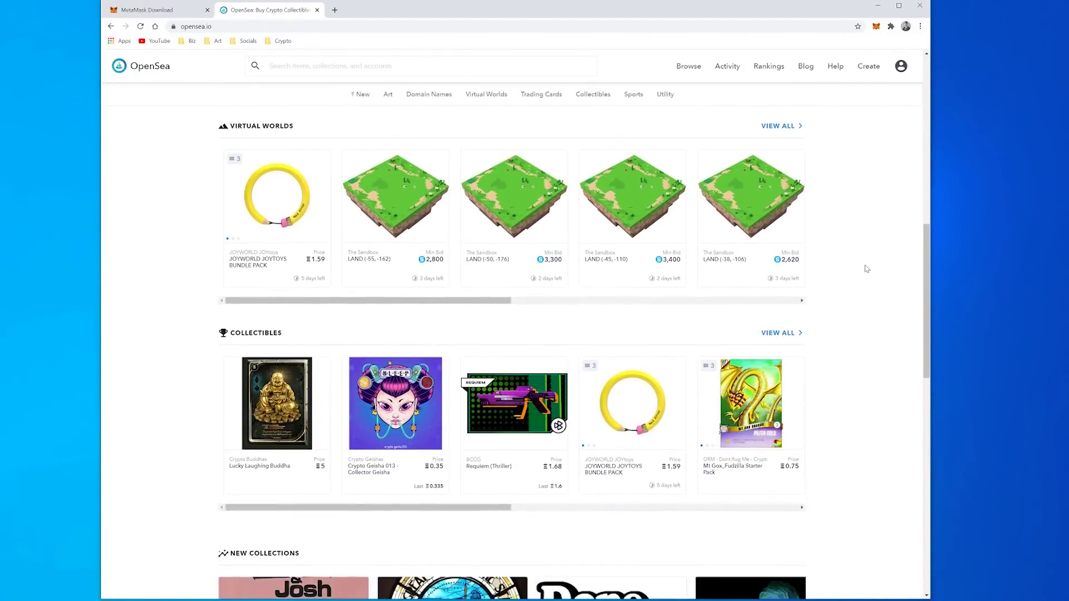
scroll(867, 268, down, 3)
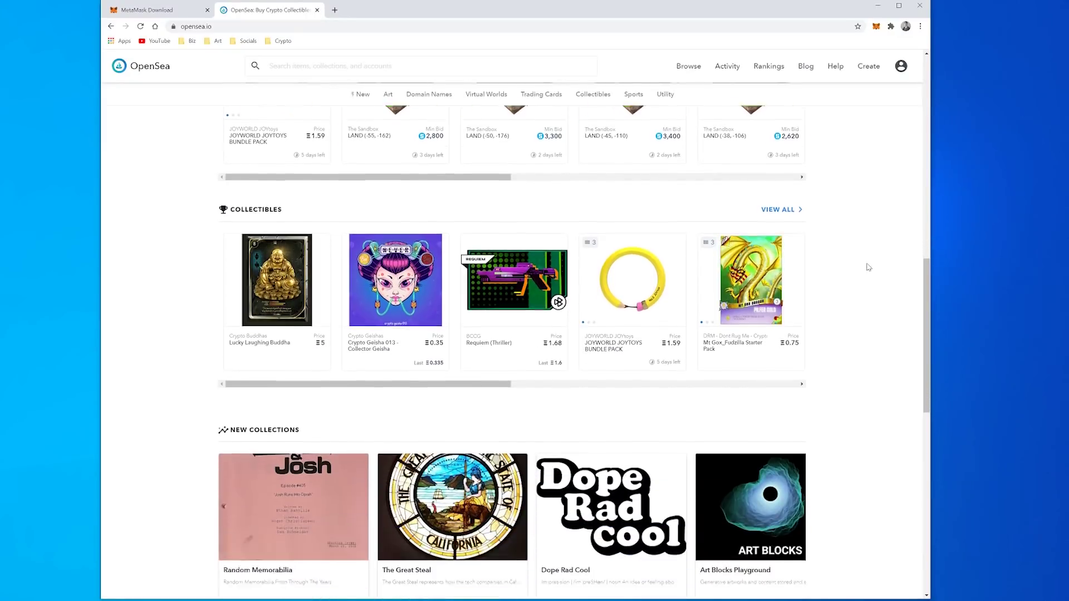
scroll(868, 267, down, 10)
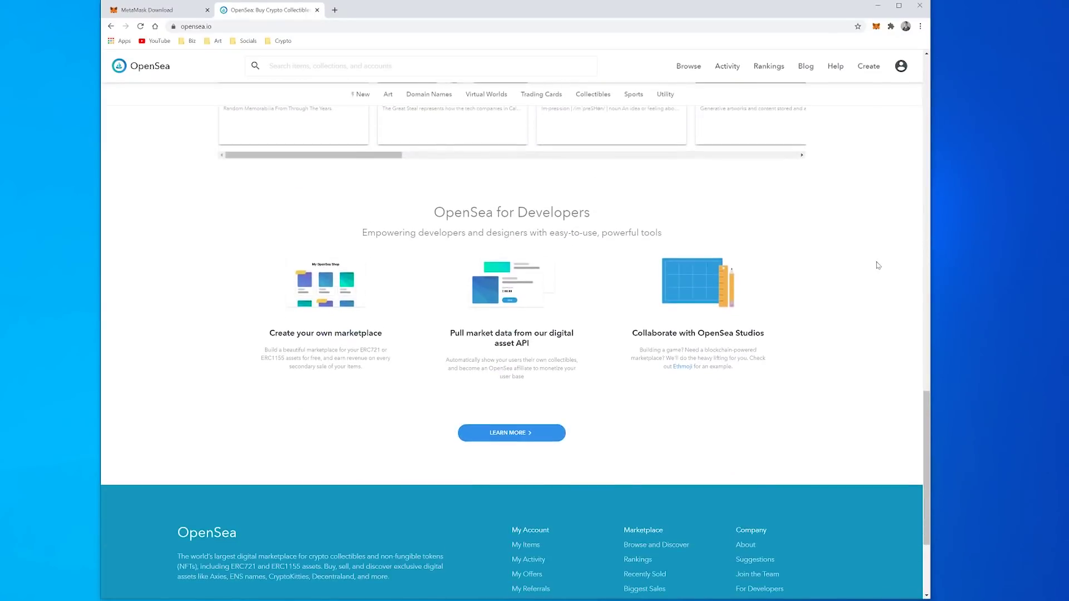
scroll(877, 266, up, 10)
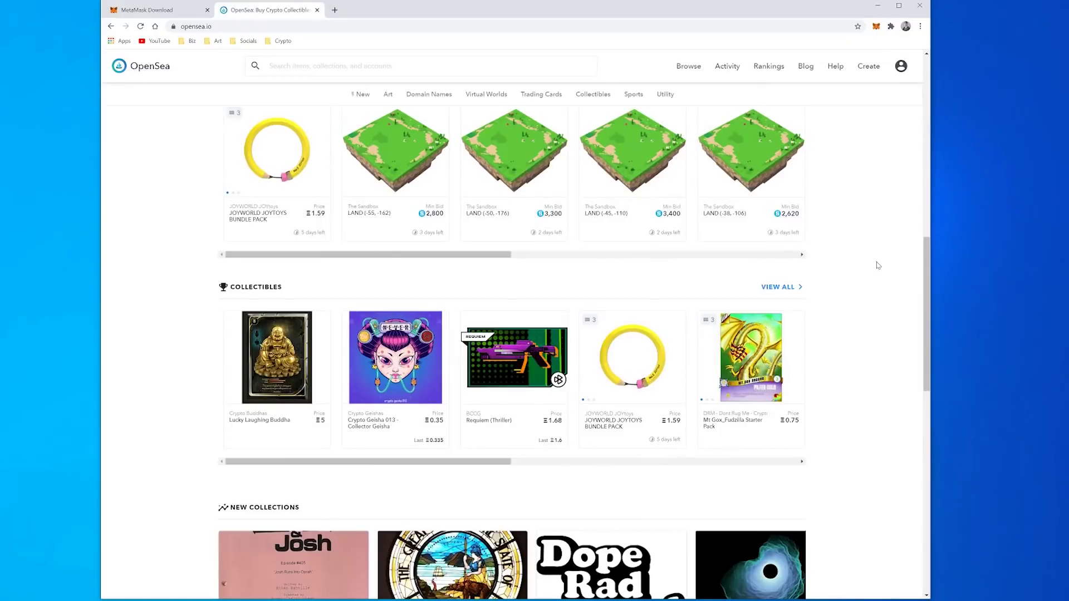
scroll(878, 266, up, 10)
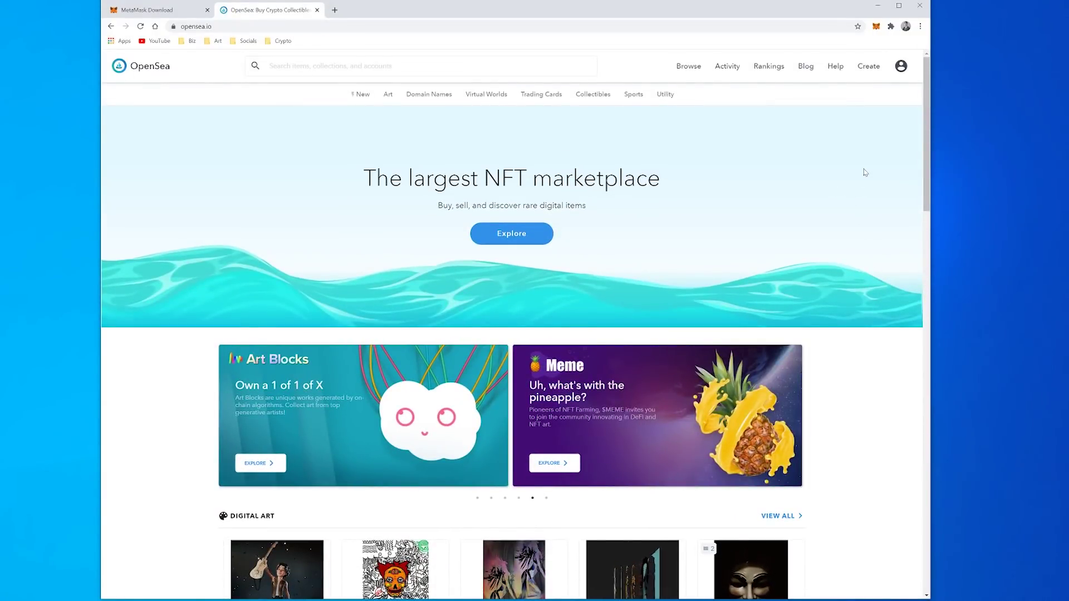
- Sign in from My Profile and connect MetaMask's Account 1 to OpenSea
mouse_move(899, 67)
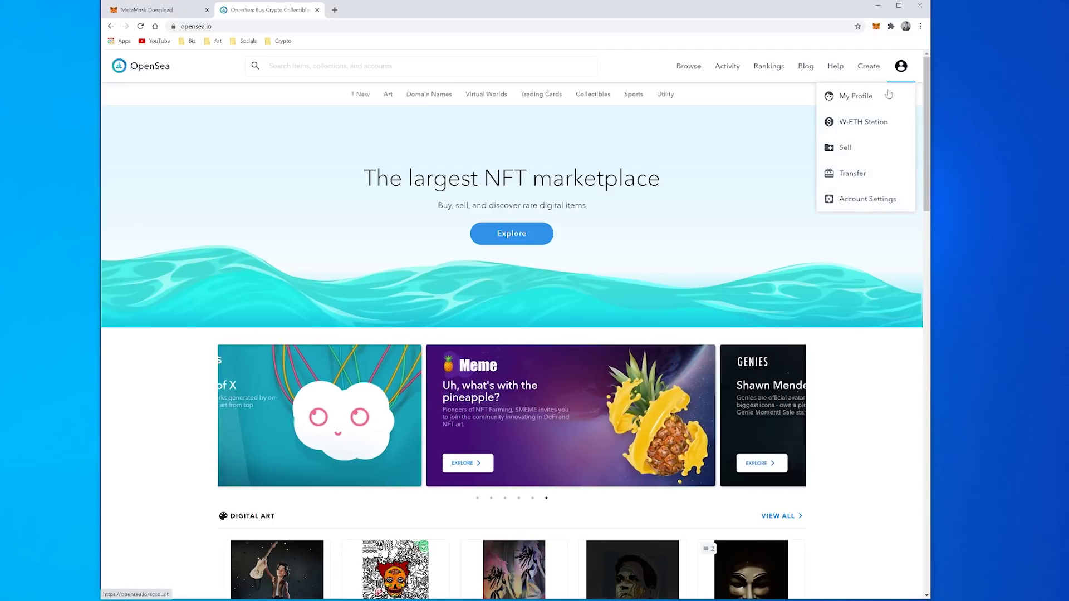
click(888, 95)
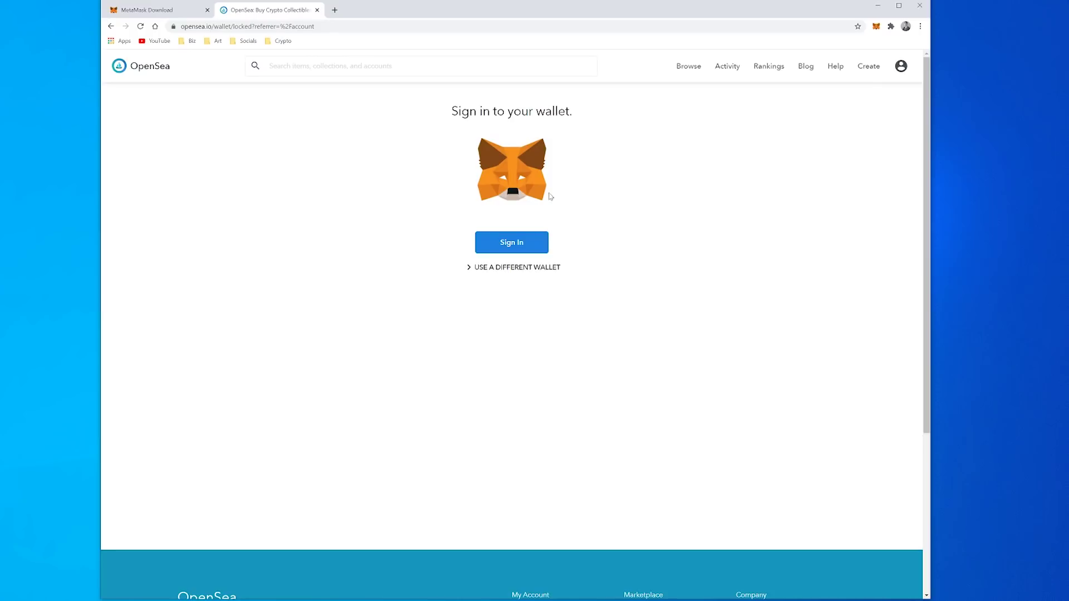
click(506, 244)
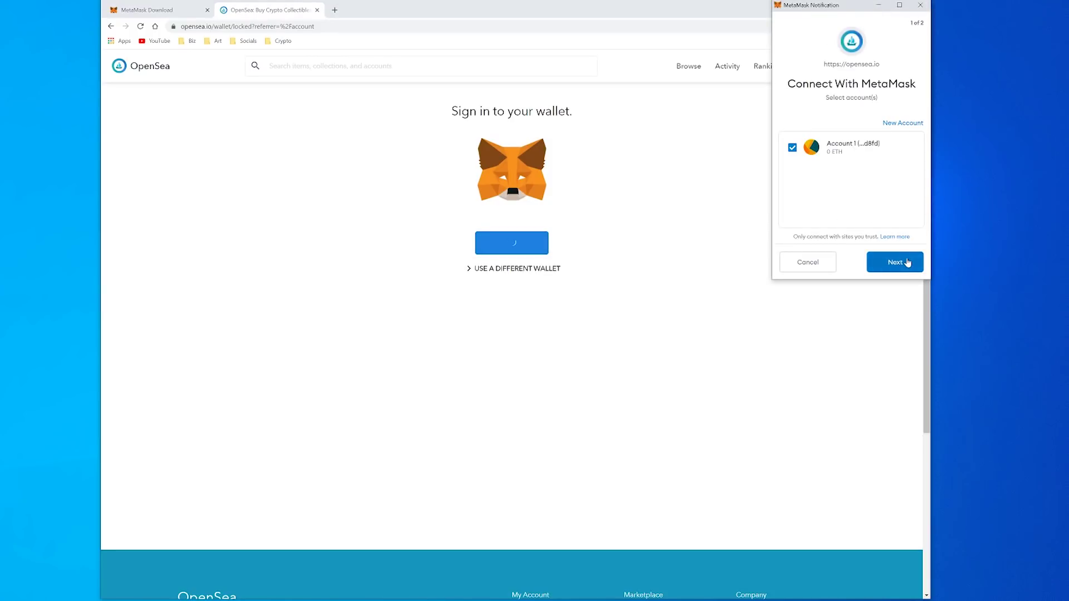
click(907, 263)
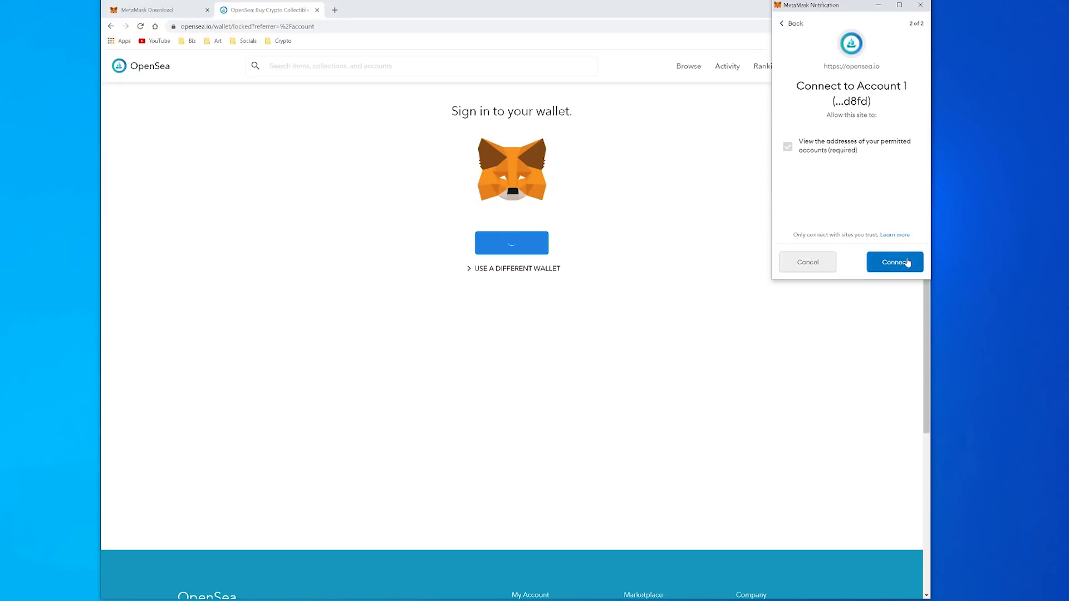
click(908, 262)
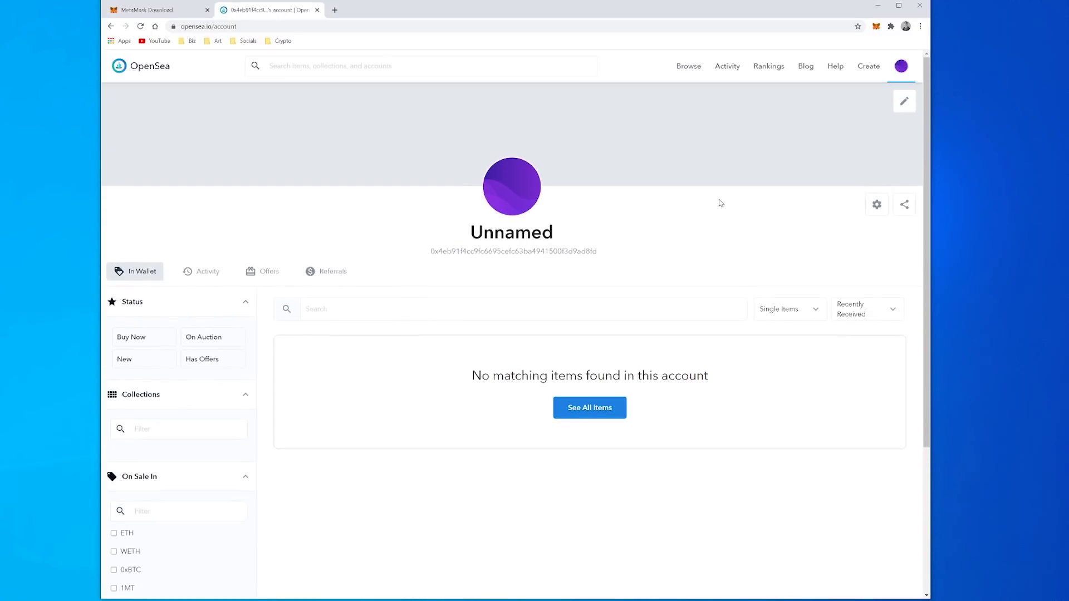
- Open My Collections from OpenSea's Create menu
scroll(692, 208, down, 3)
scroll(692, 208, up, 3)
mouse_move(864, 71)
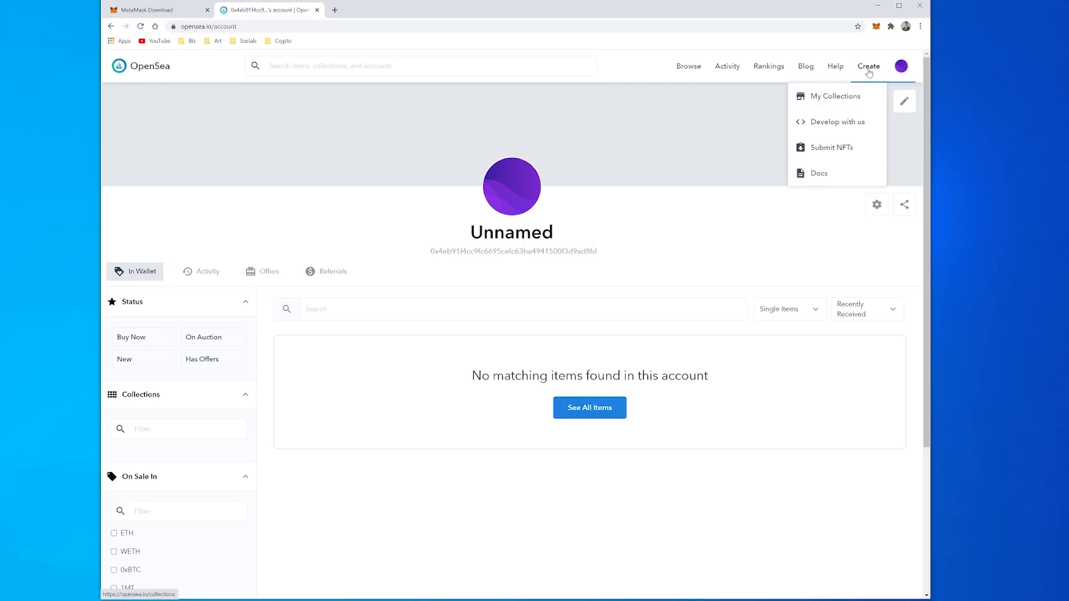
click(857, 102)
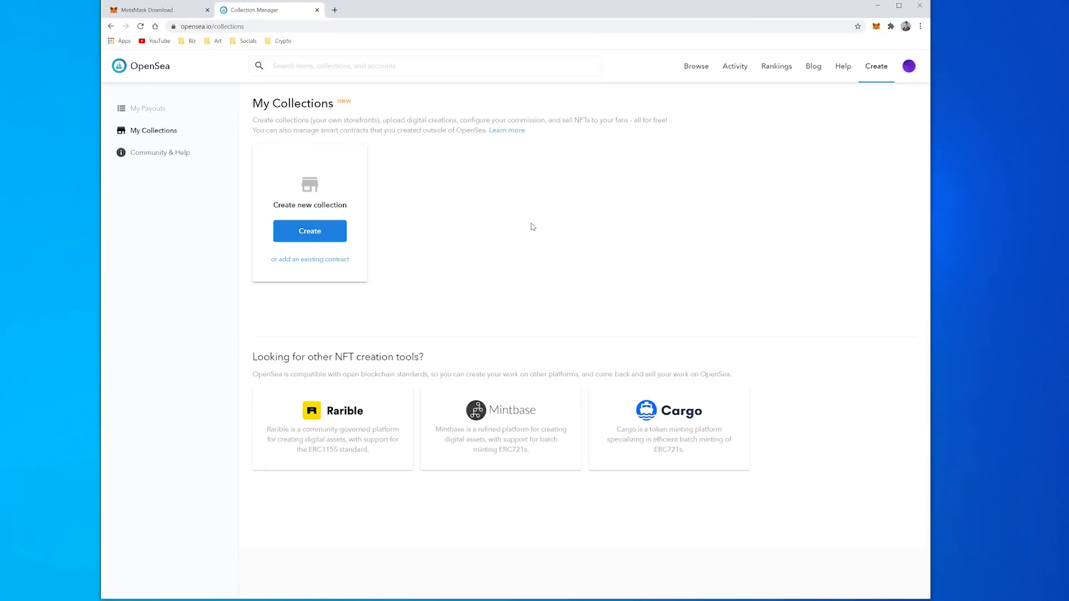
- Start a new collection, accept OpenSea's Terms of Service and sign the MetaMask sign-in message
click(313, 231)
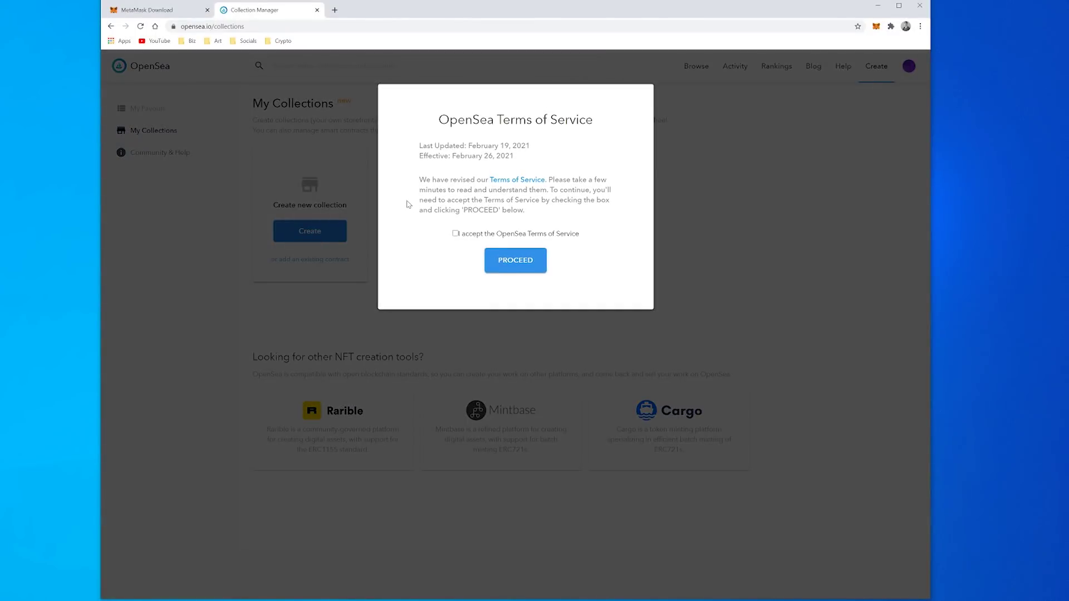
click(456, 234)
click(523, 264)
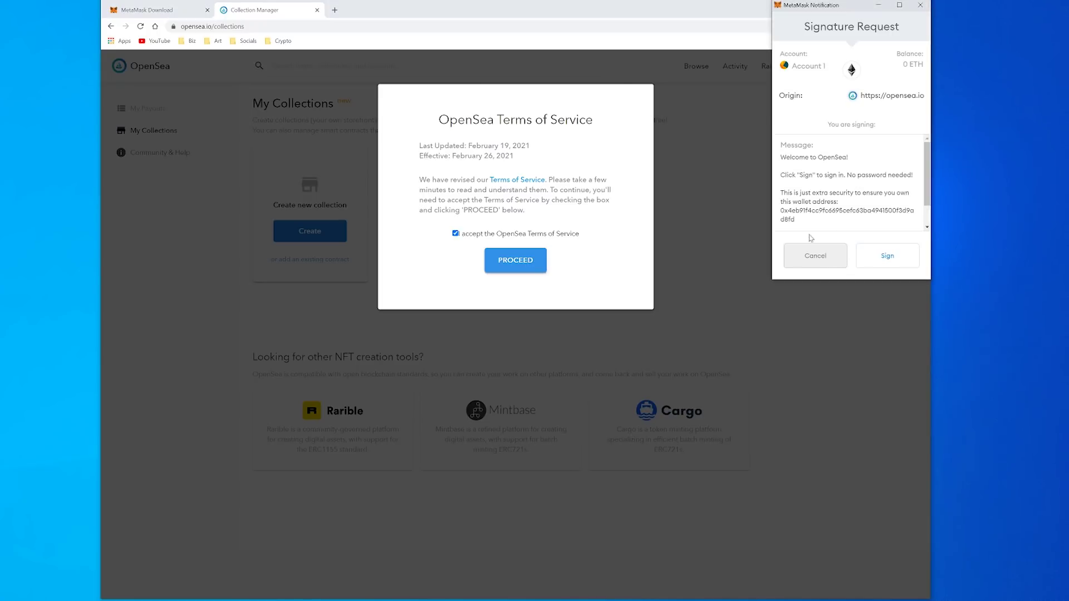
click(899, 254)
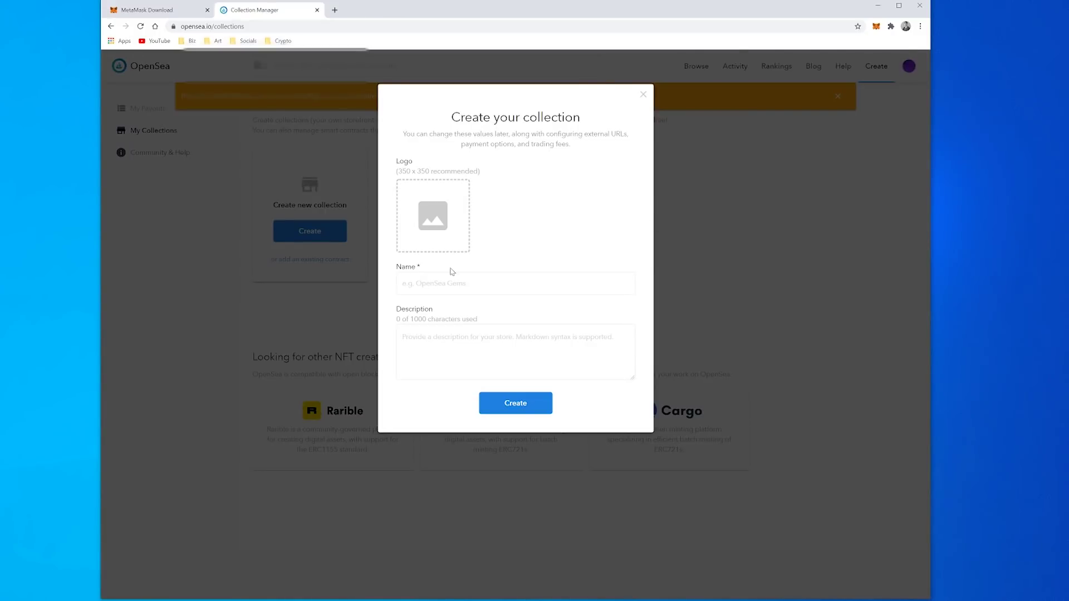
- Create the 'Opensea Tutorial' collection with the os-thum image as its logo
click(539, 283)
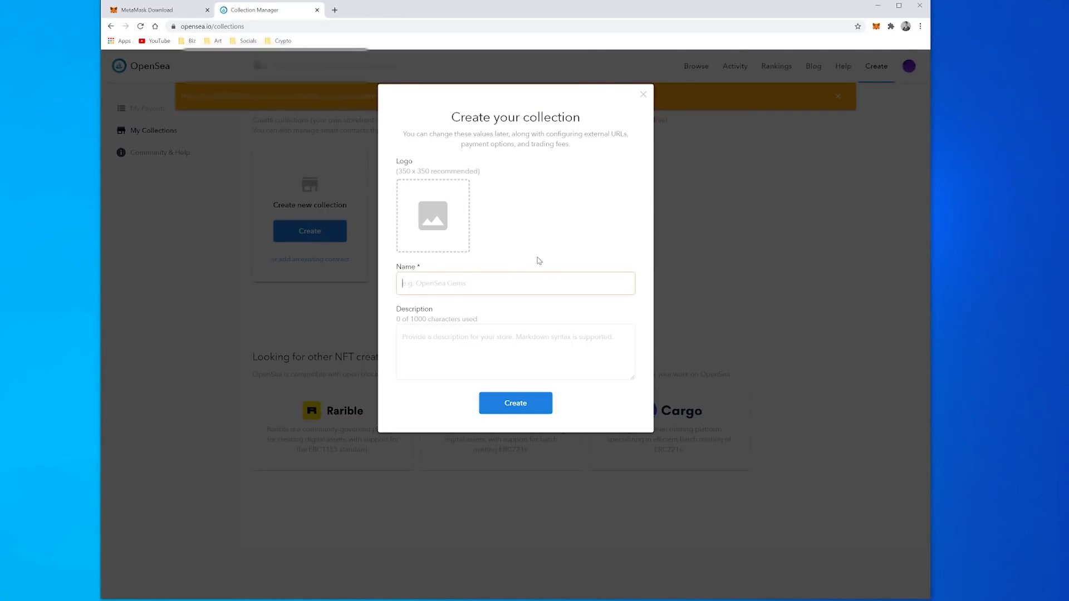
text(Opensea Tutorial)
key(Tab)
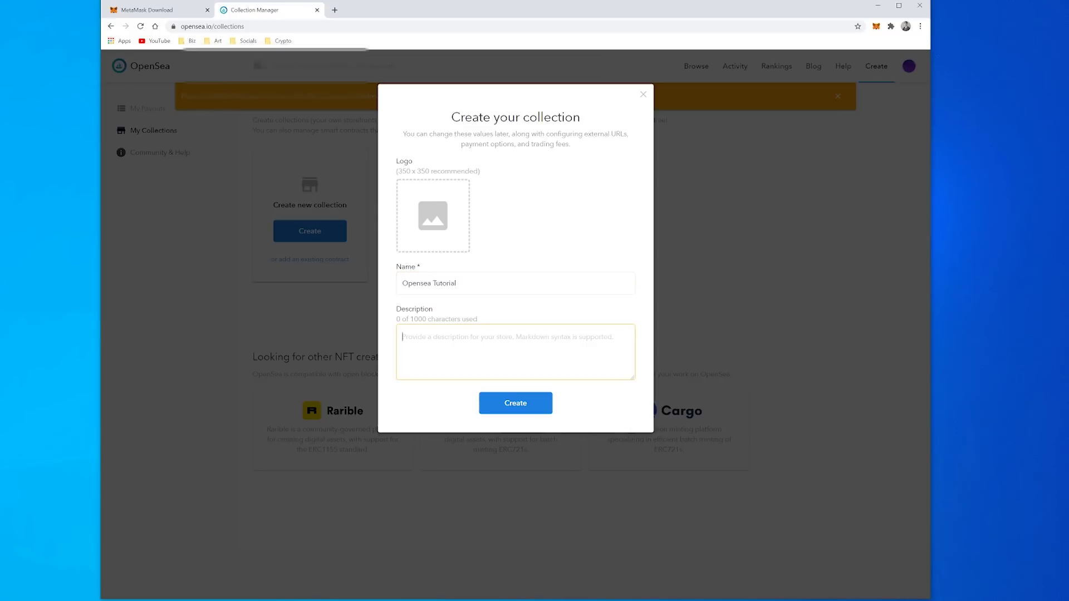
click(436, 225)
key(Return)
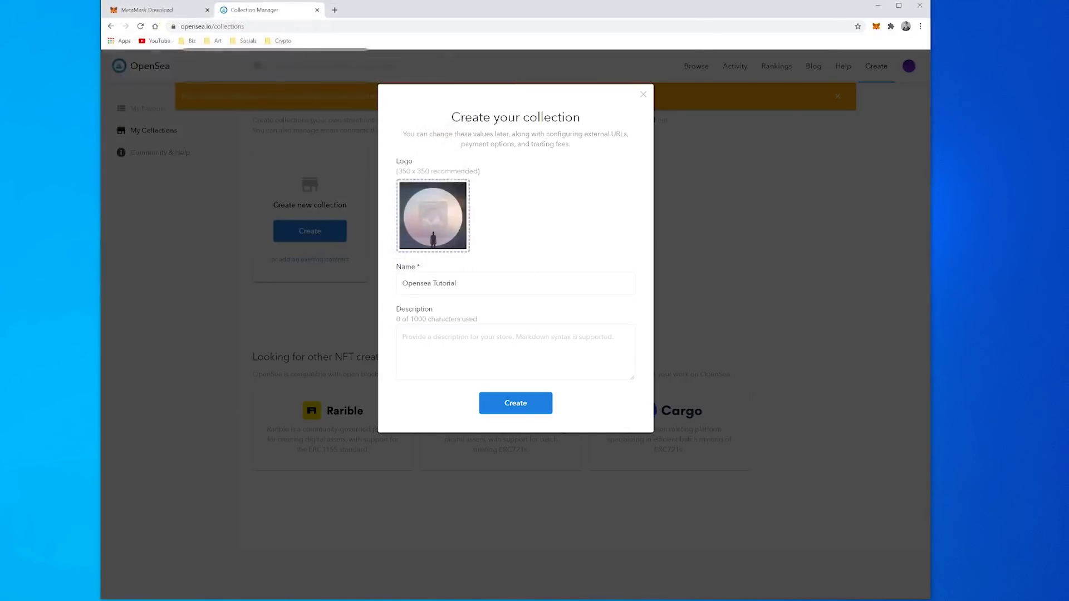
click(531, 401)
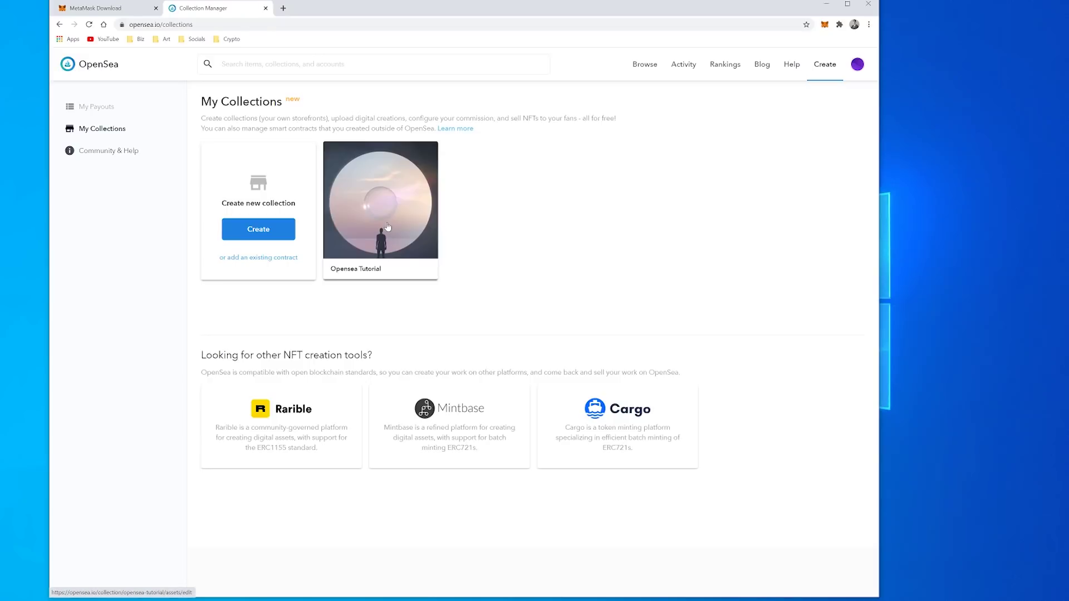
- Open the Opensea Tutorial collection, start a new item and upload its artwork image
click(388, 227)
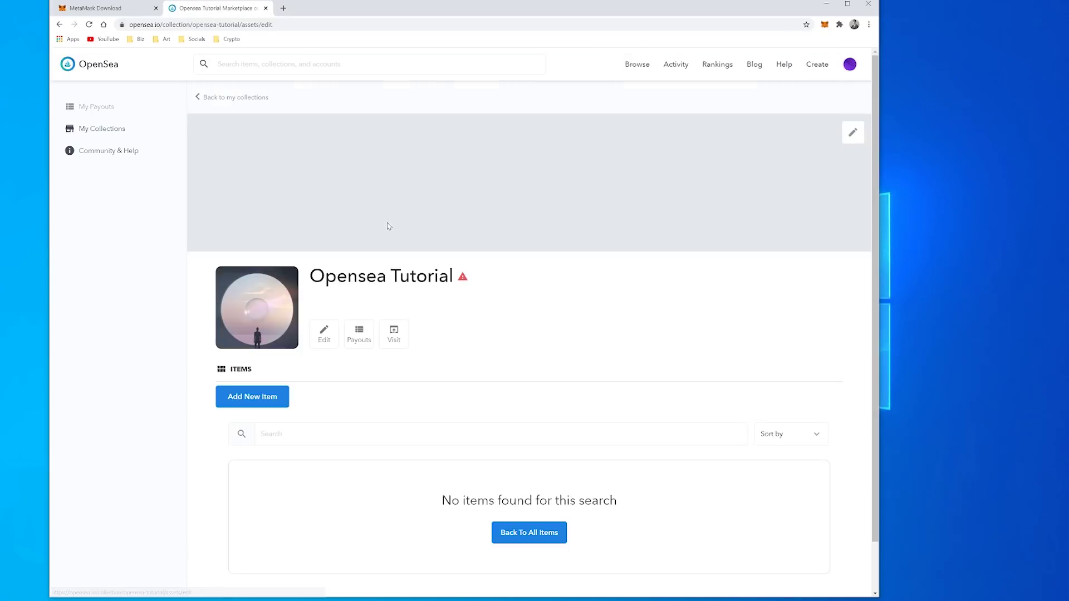
mouse_move(462, 278)
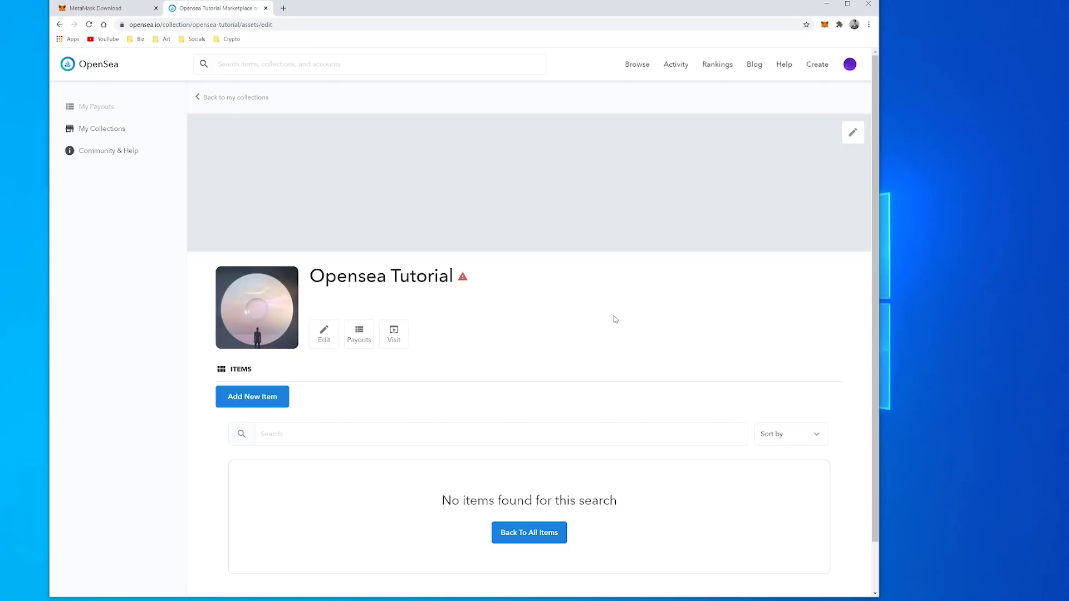
click(248, 401)
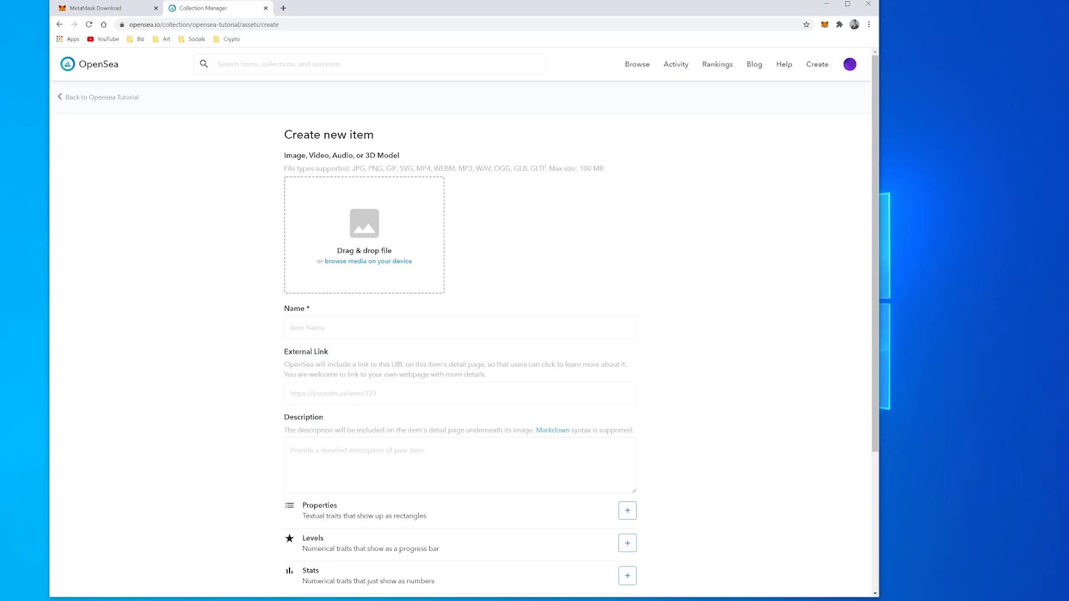
drag(167, 289, 364, 249)
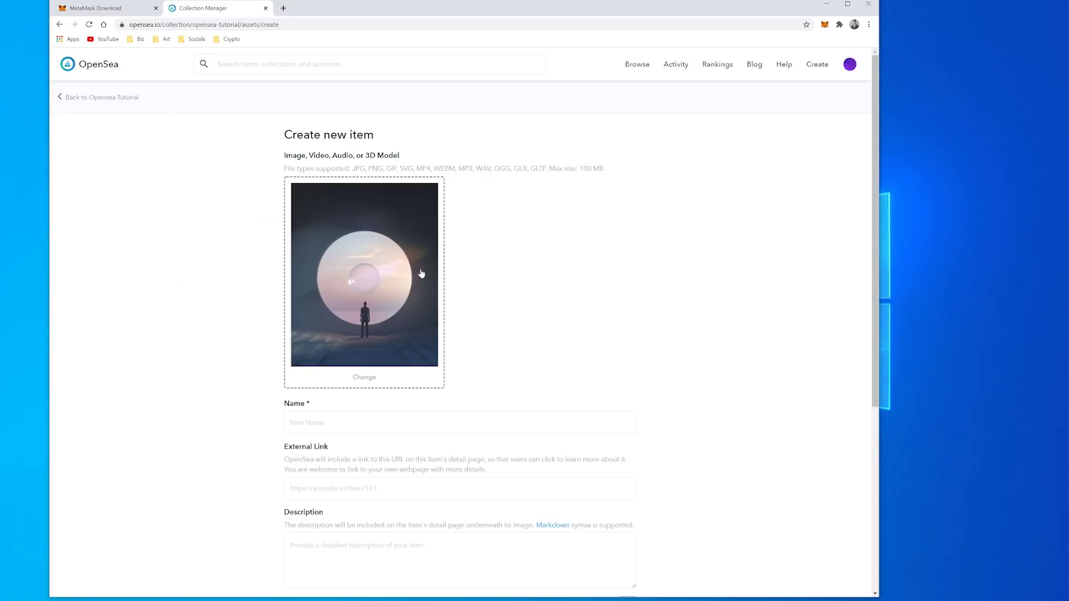
- Name the new item 'Open Sea'
scroll(749, 277, down, 3)
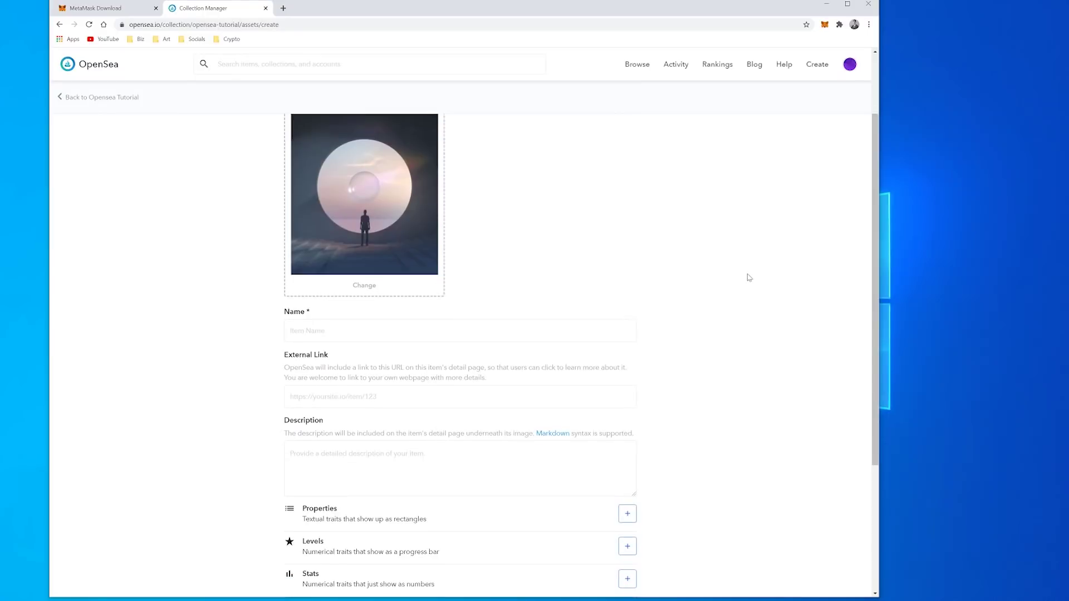
scroll(735, 277, up, 2)
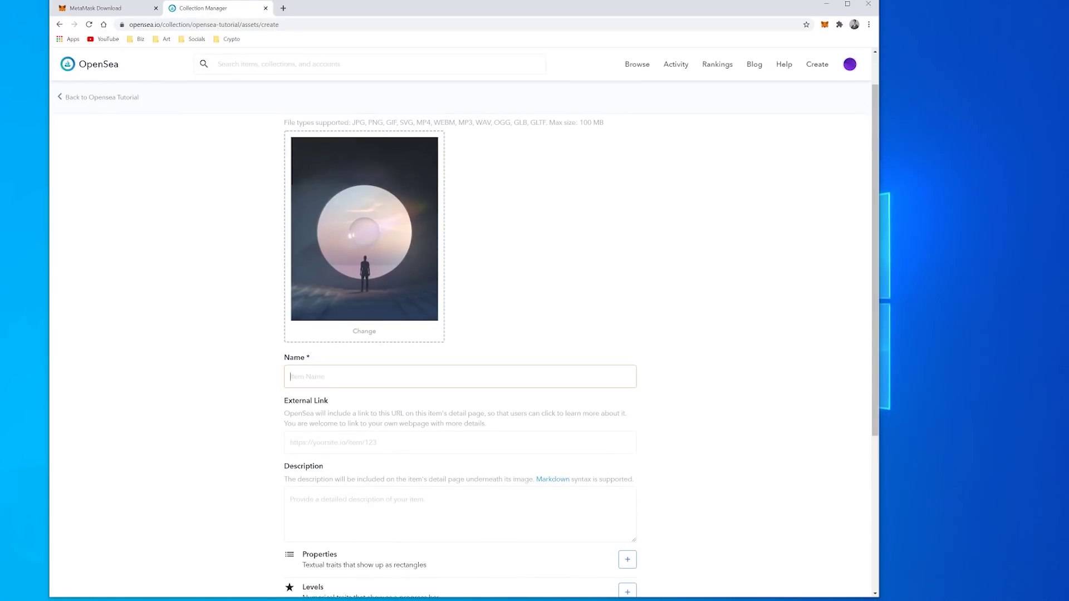
text(Open Sea)
click(728, 398)
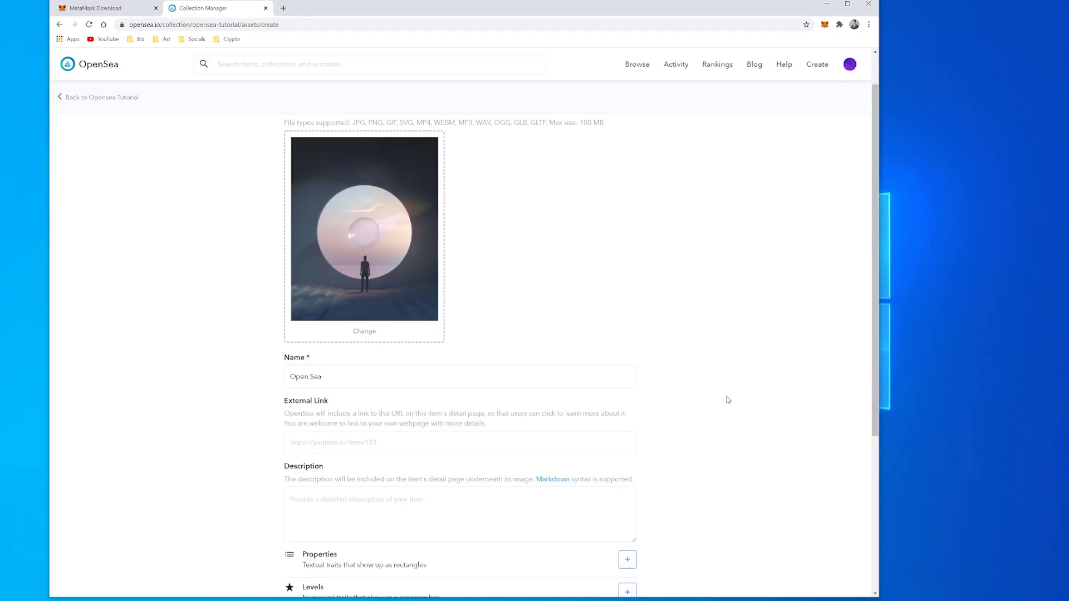
scroll(703, 382, down, 2)
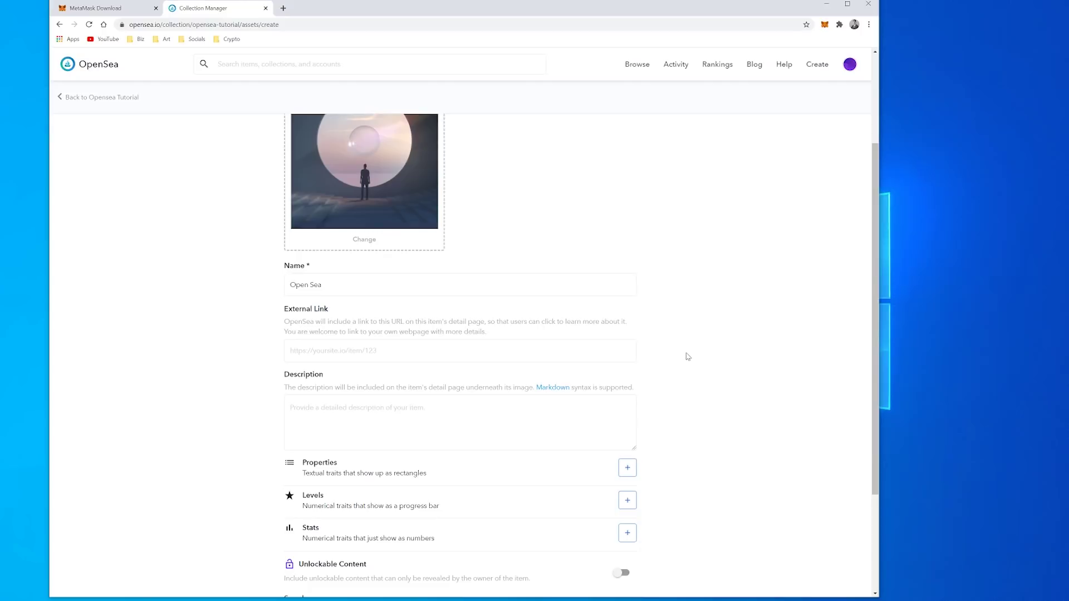
scroll(687, 357, up, 1)
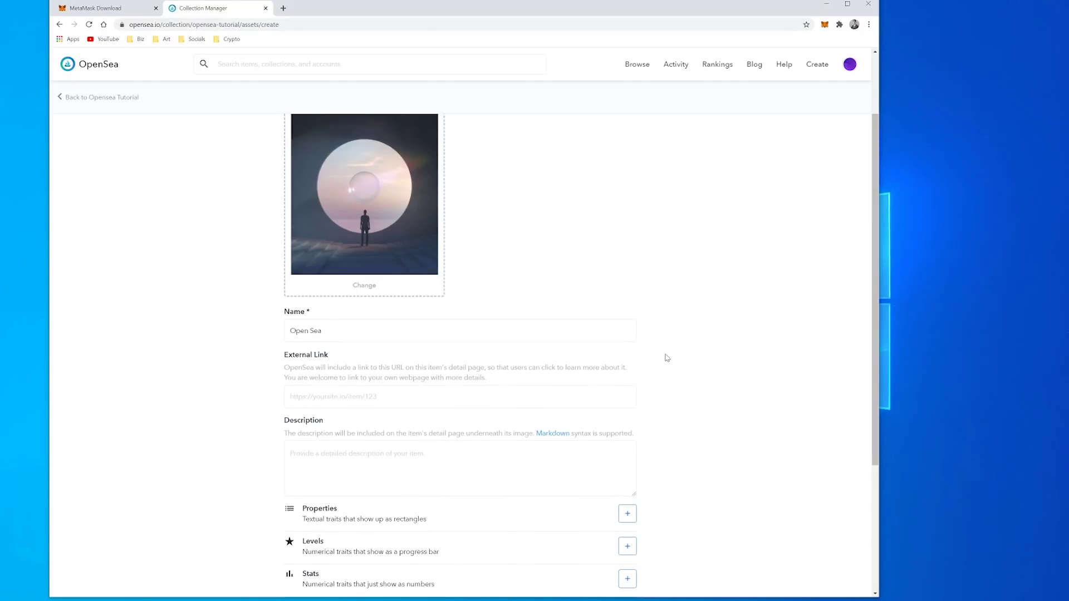
scroll(667, 357, down, 2)
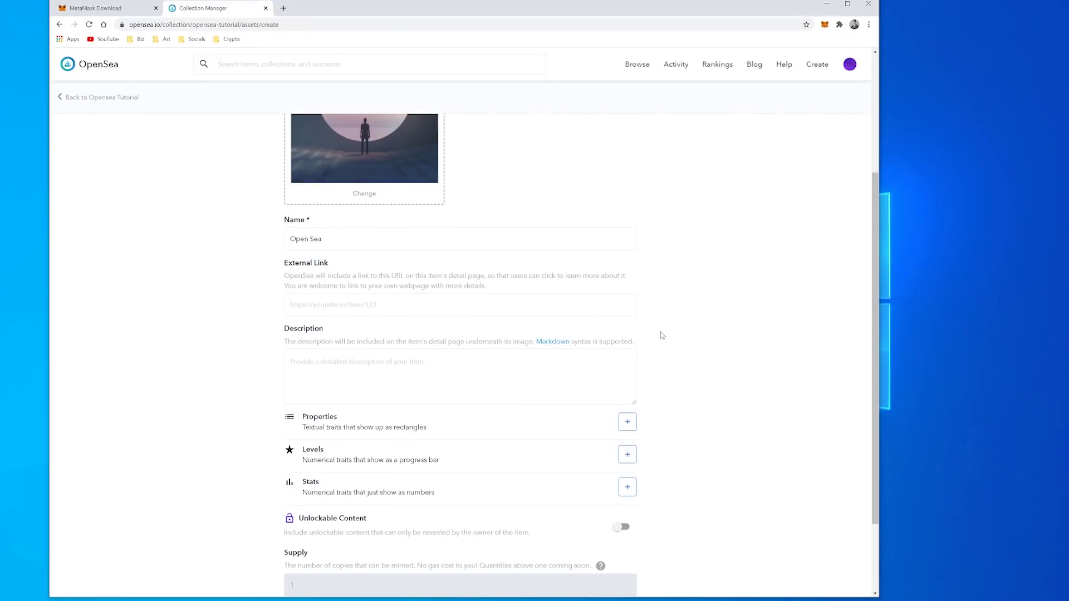
scroll(660, 329, down, 2)
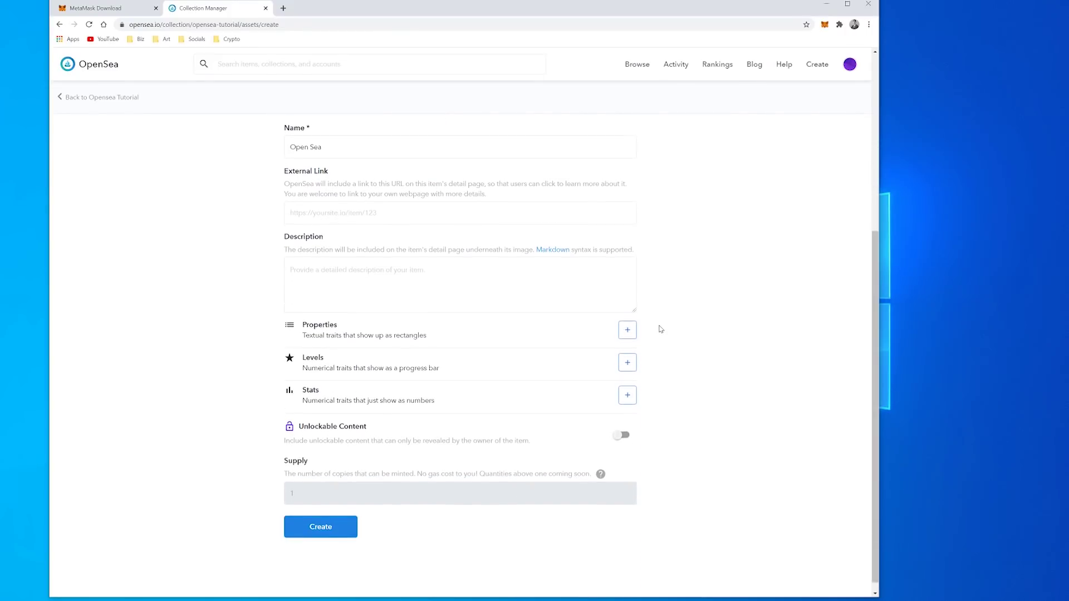
scroll(661, 329, up, 5)
scroll(666, 319, down, 4)
key(Tab)
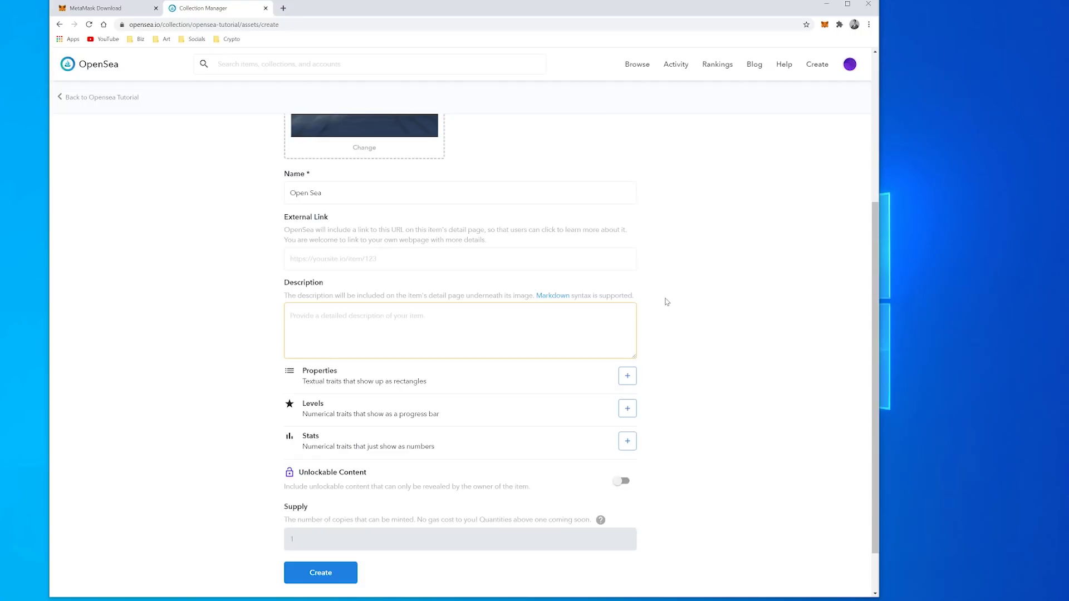
- Enter the item description 'Welcome to an open sea.'
text(Welcome to an open sea.)
click(667, 302)
scroll(667, 302, down, 2)
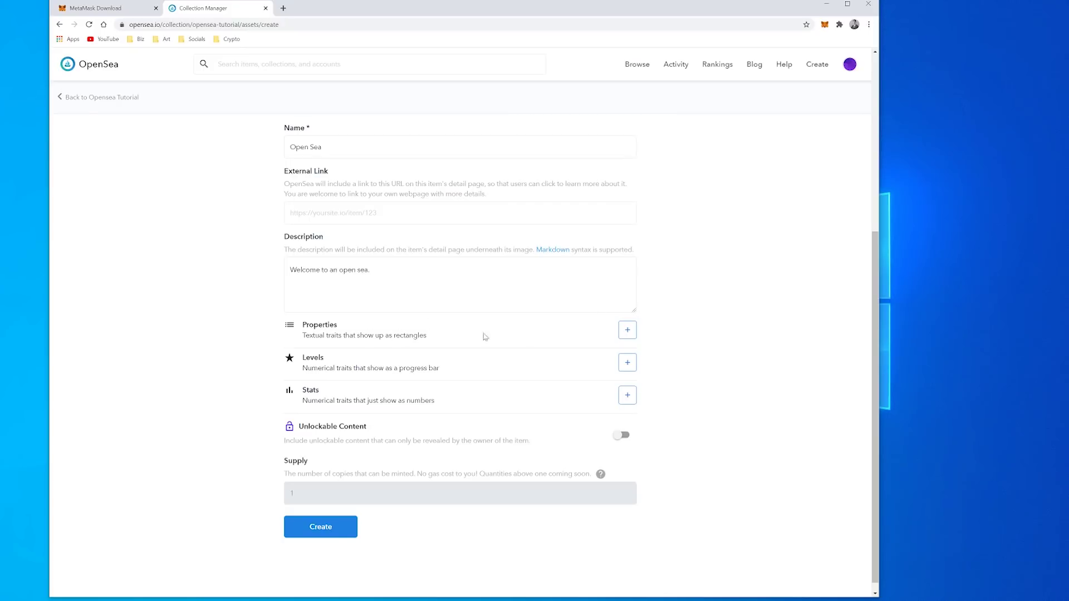
- Open the Properties and Levels forms and close both without adding any entries
click(626, 333)
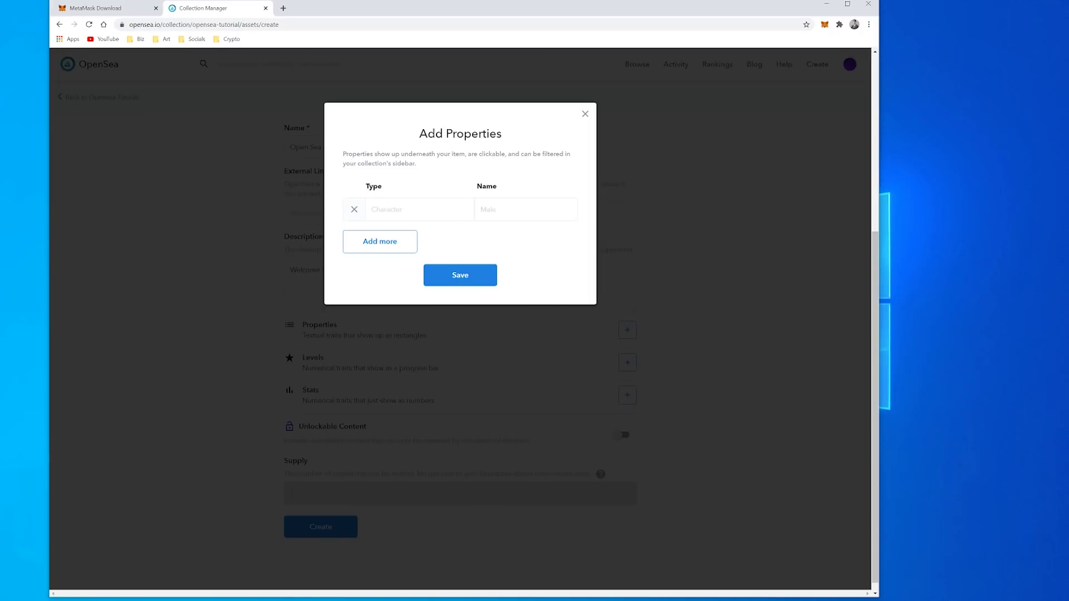
click(585, 113)
scroll(689, 303, up, 5)
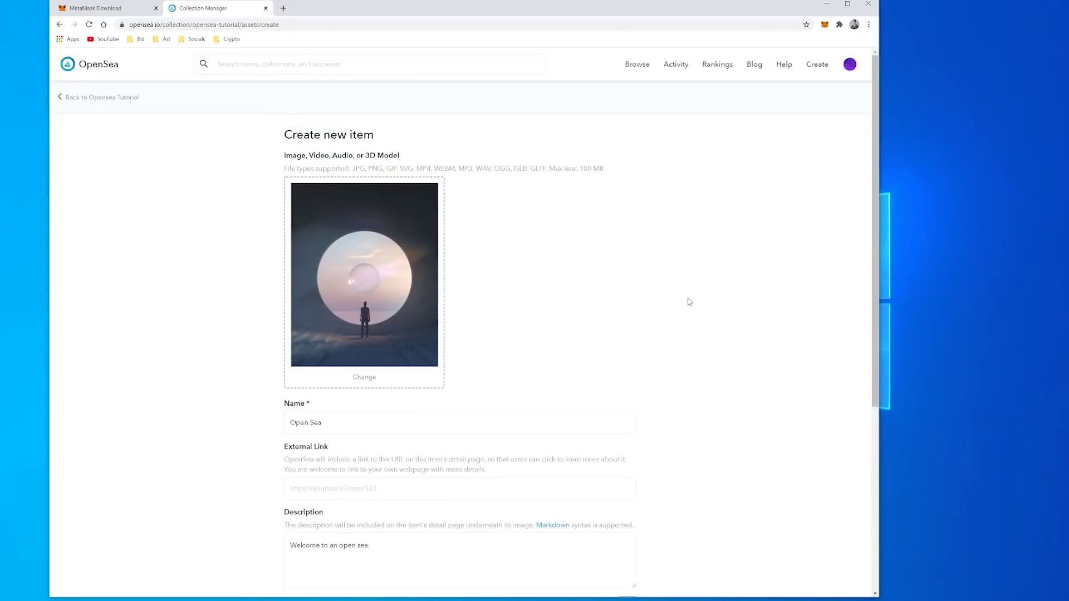
scroll(689, 302, down, 5)
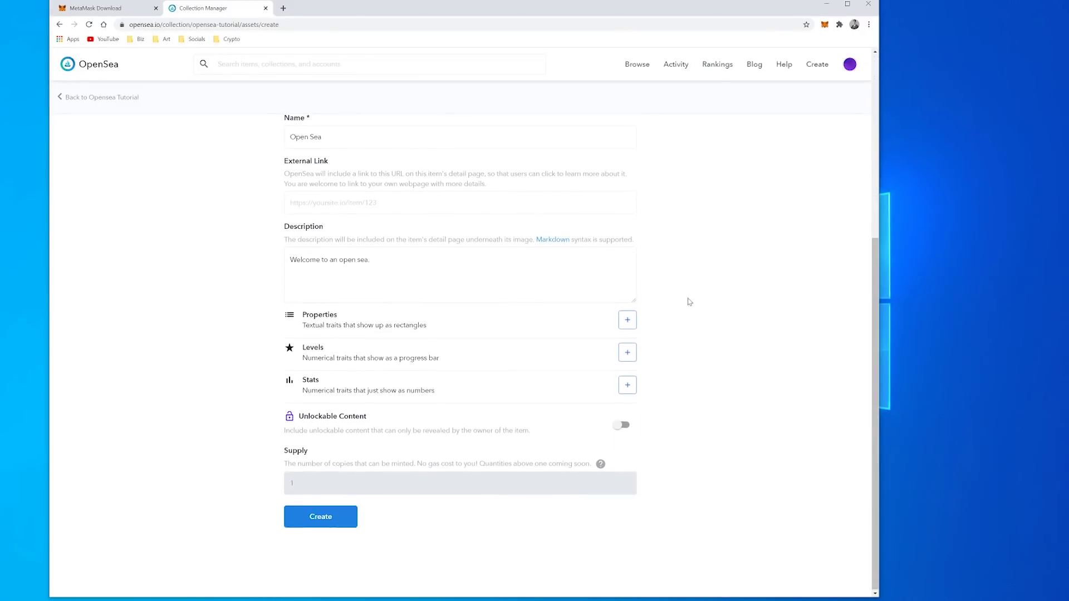
click(628, 351)
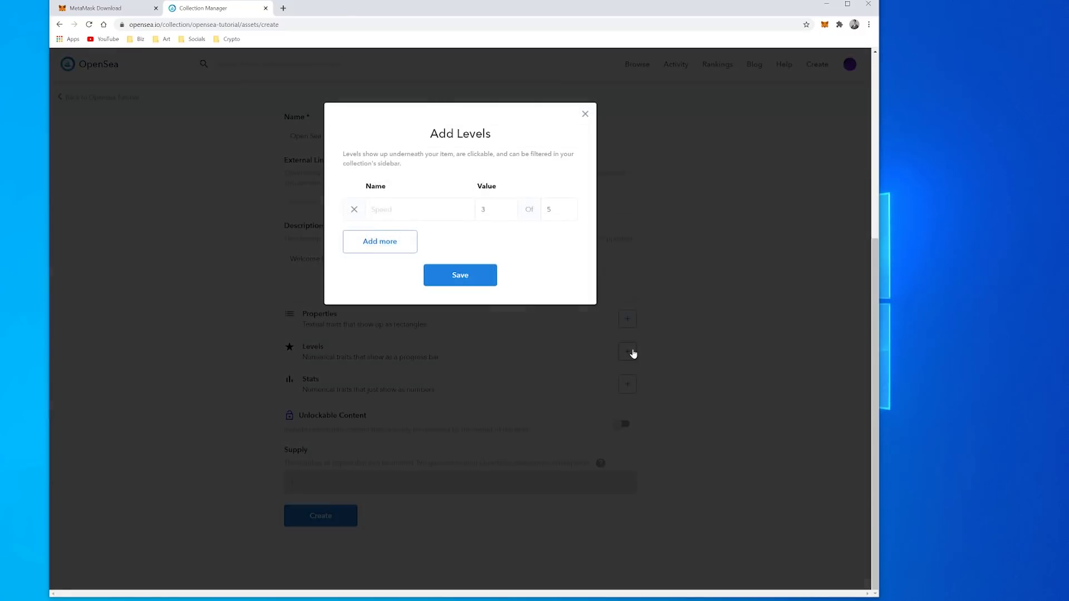
click(585, 114)
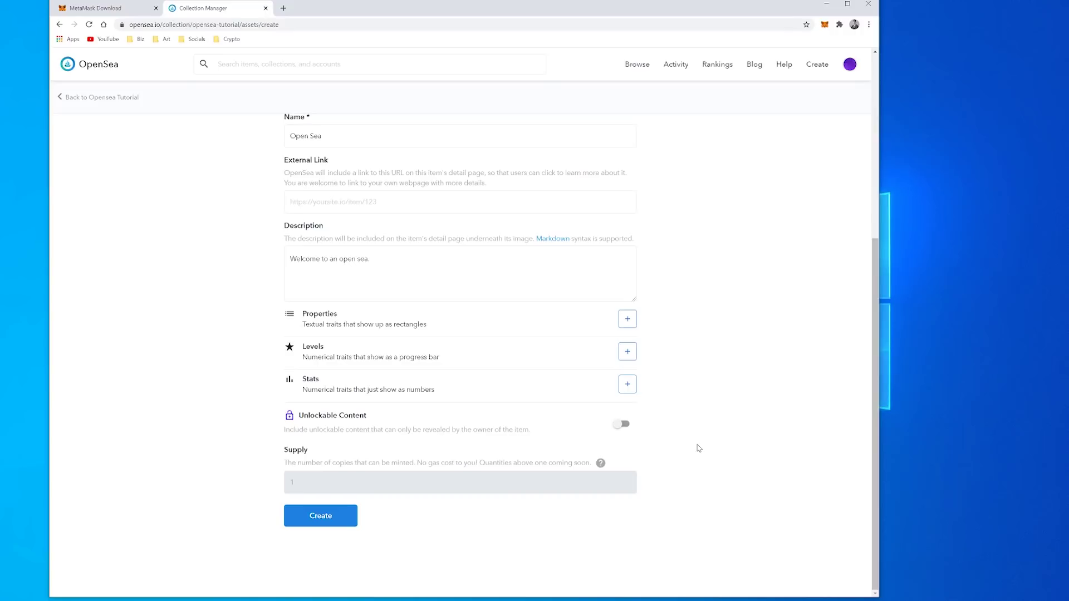
- Mint the Open Sea item, approve the MetaMask signature, and visit its new item page
click(349, 514)
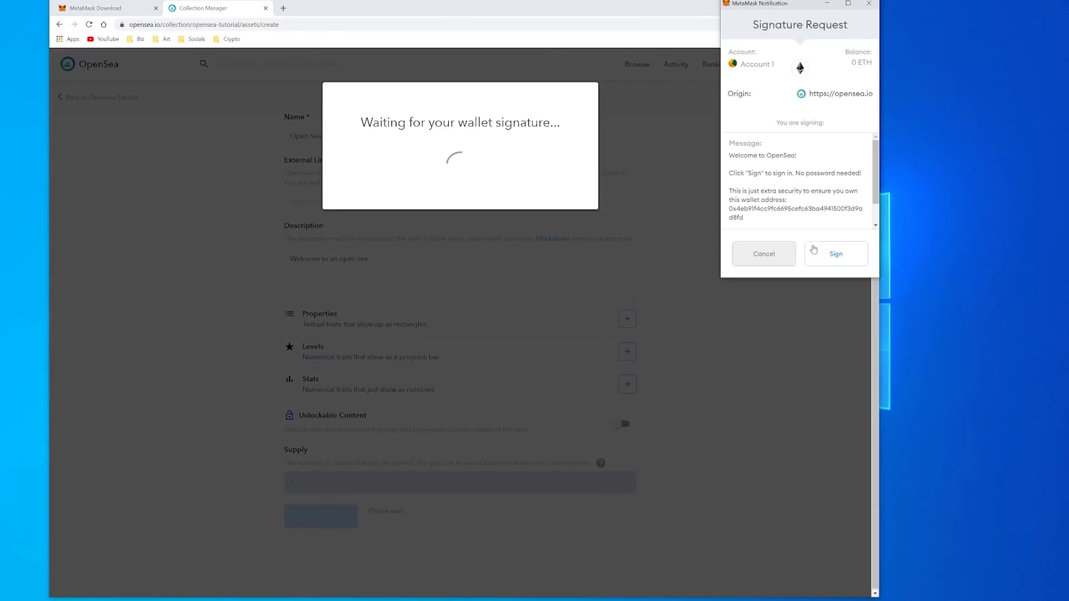
click(813, 249)
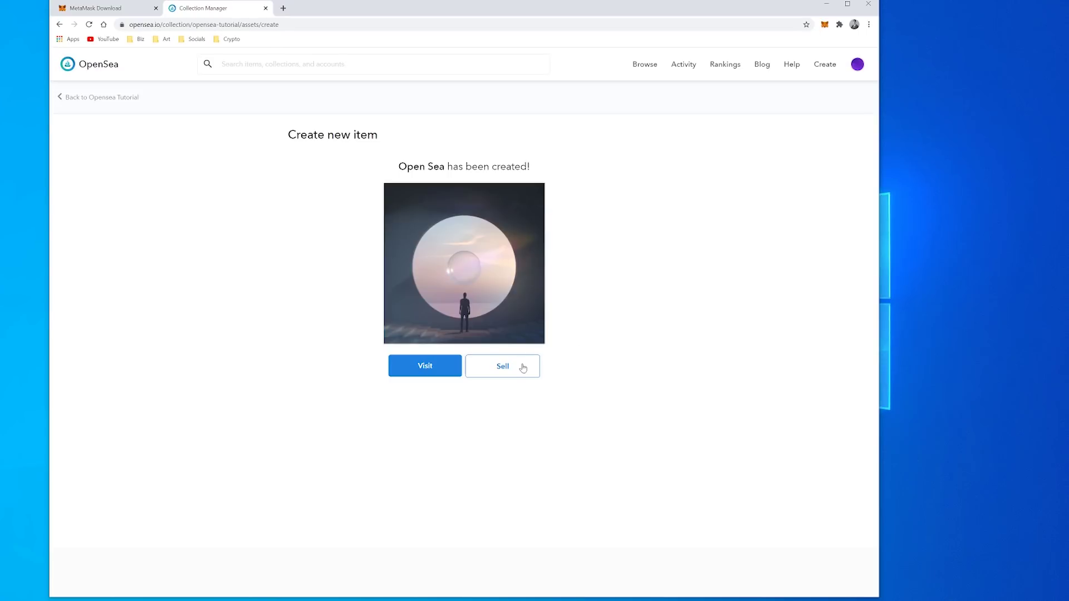
click(432, 370)
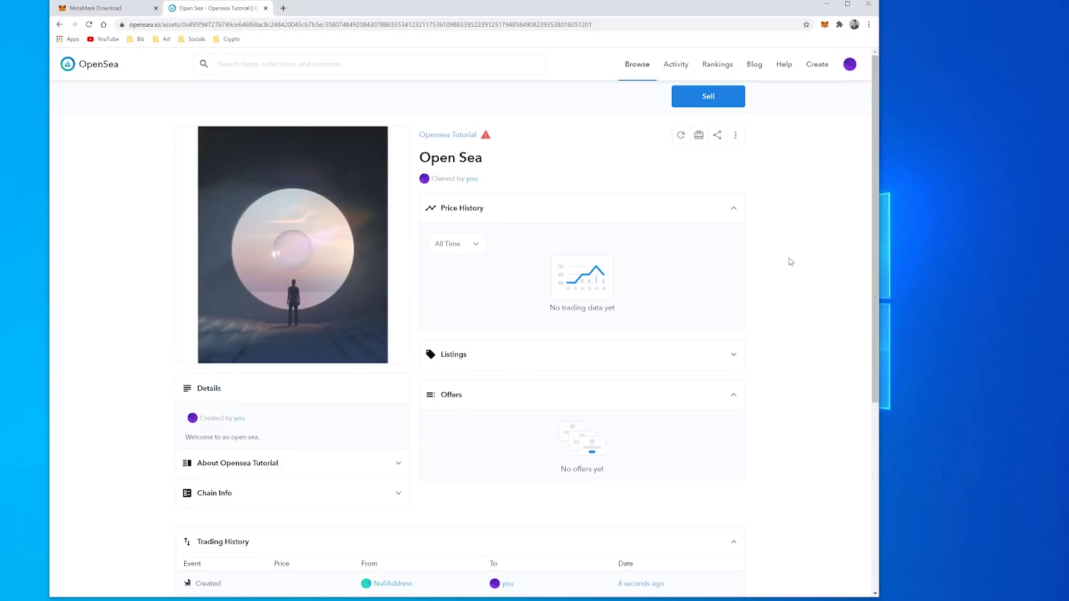
scroll(790, 262, down, 4)
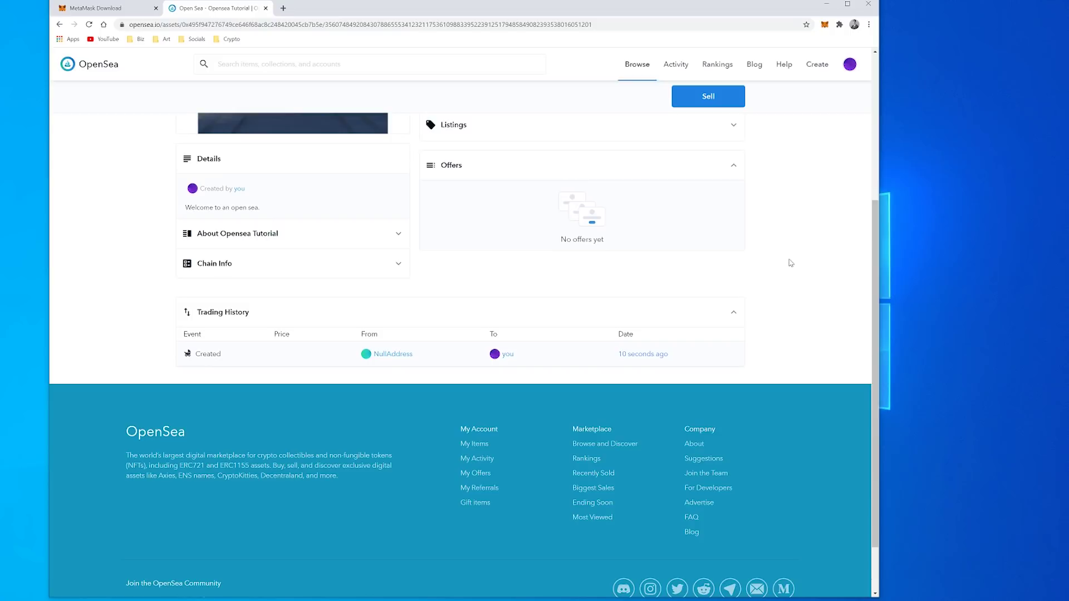
scroll(791, 262, up, 2)
scroll(791, 263, up, 2)
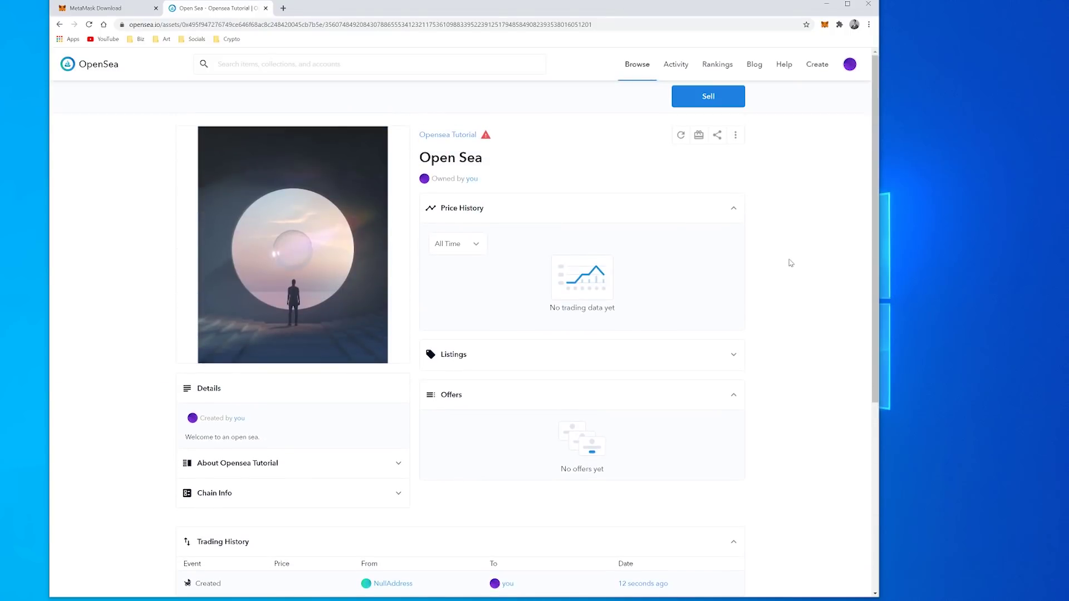
scroll(790, 262, down, 1)
scroll(792, 262, up, 1)
- Start selling Open Sea with a price of 10 using the Highest Bid auction method
click(710, 102)
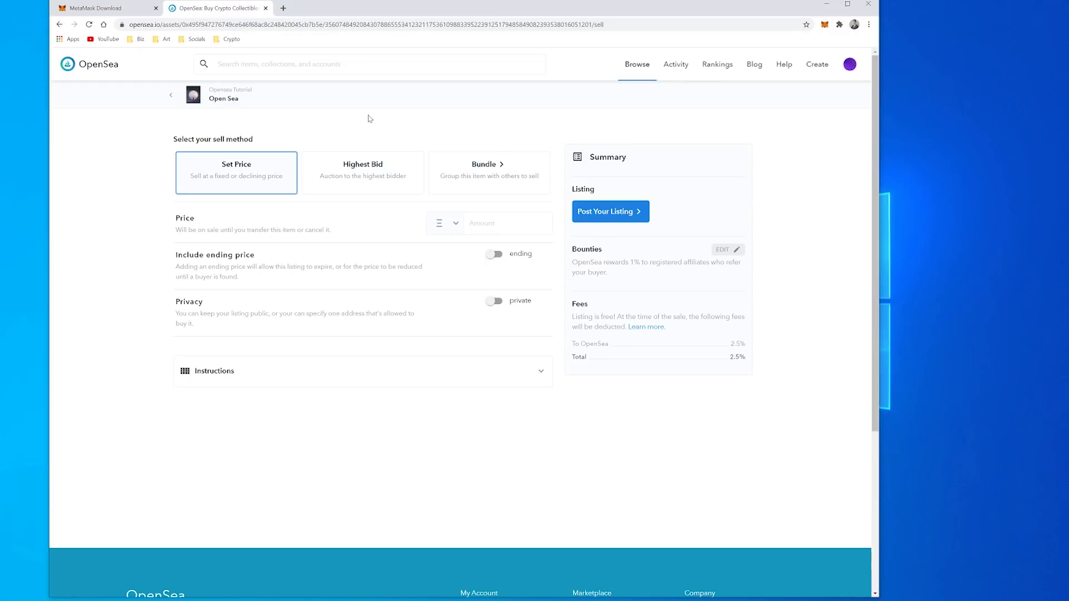
text(10)
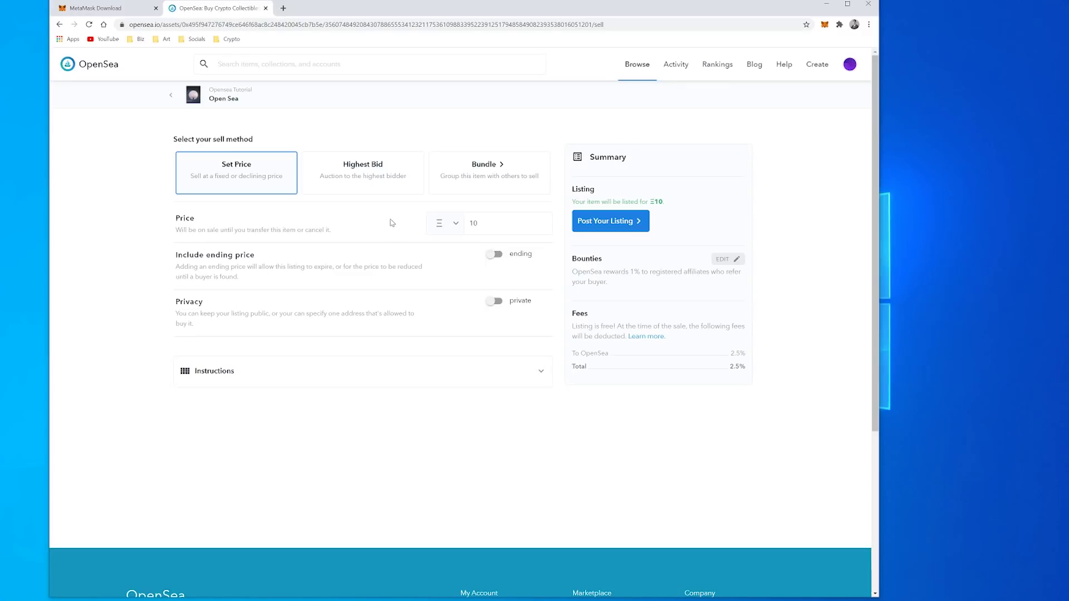
click(383, 184)
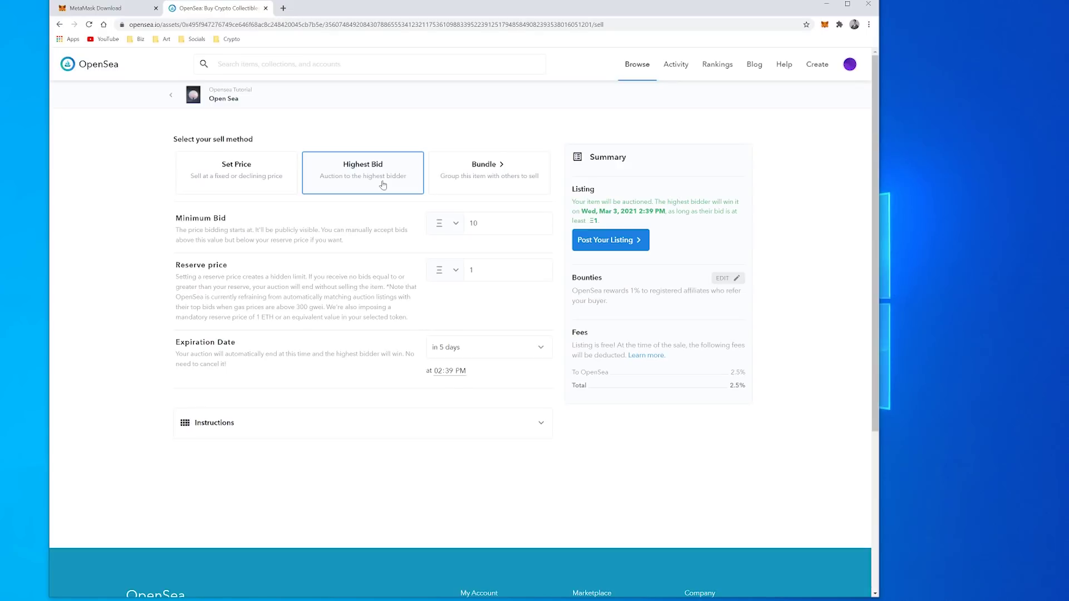
- Set the auction's minimum bid to 5 ETH and its reserve price to 10 ETH
click(472, 270)
text(0)
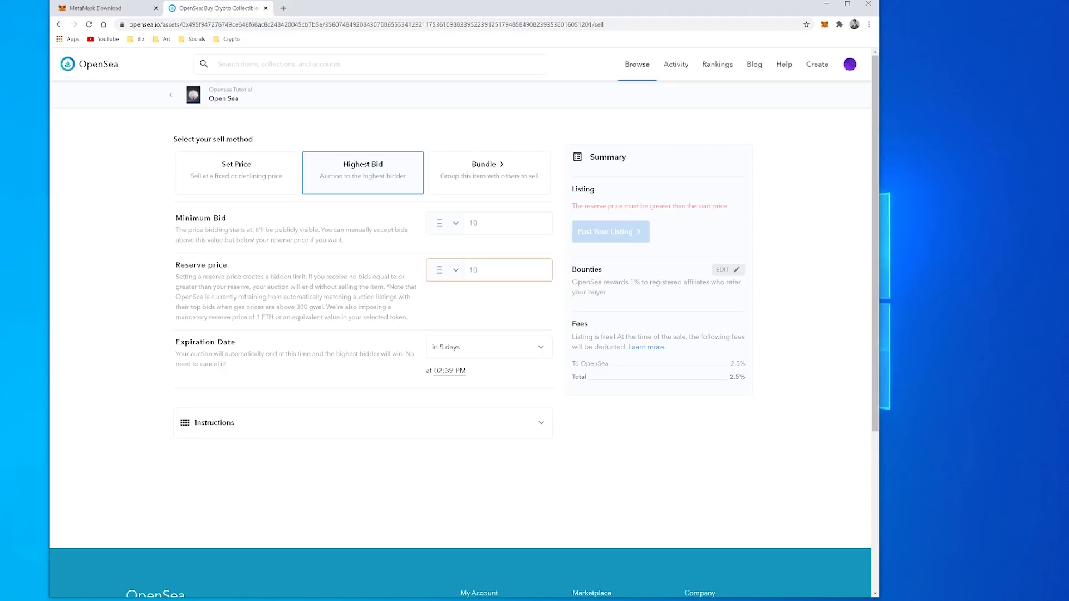
key(shift+Tab)
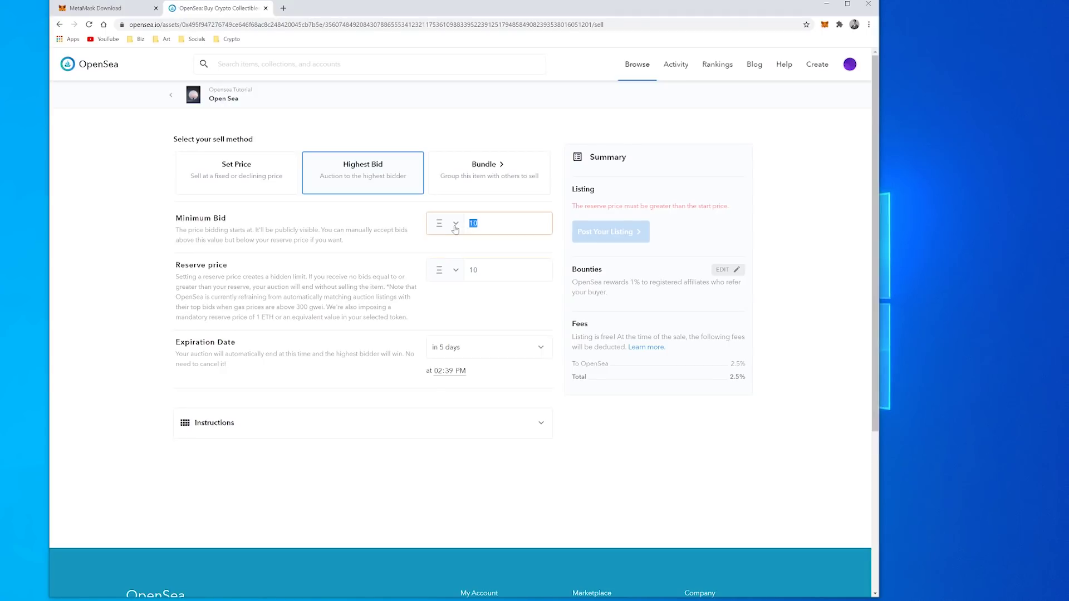
text(5)
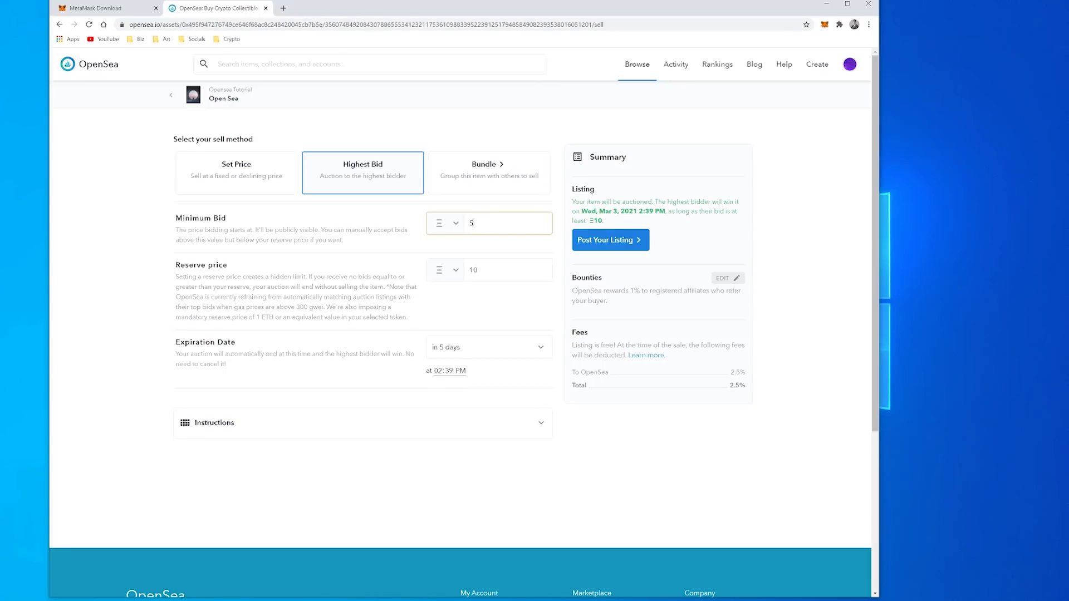
click(476, 270)
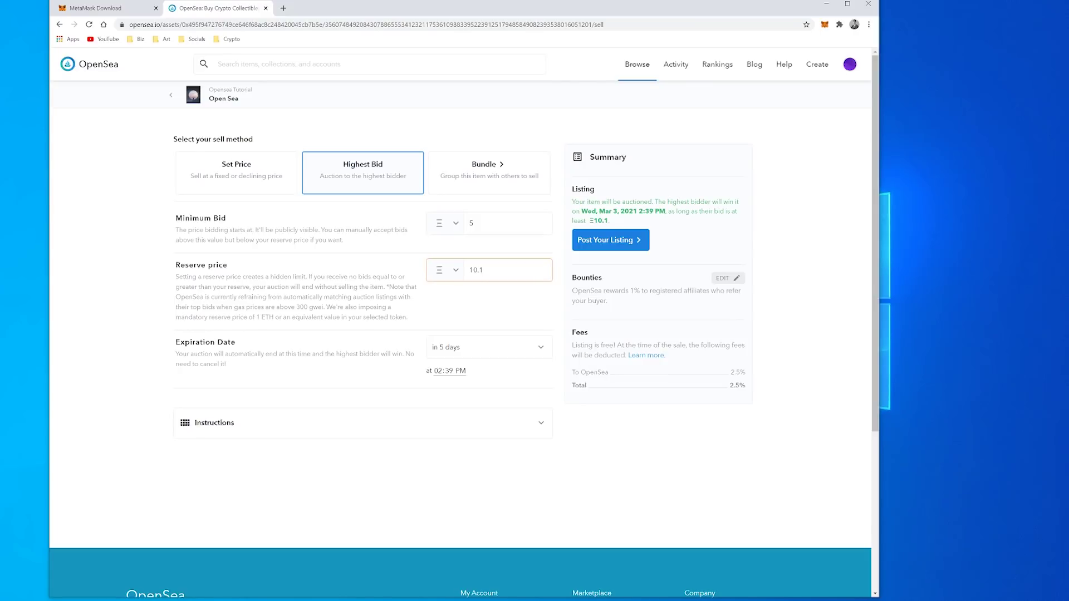
key(BackSpace)
key(BackSpace)
click(632, 303)
- Post the auction listing, then reject the 0.044276 ETH account-initialization gas fee in MetaMask
click(613, 243)
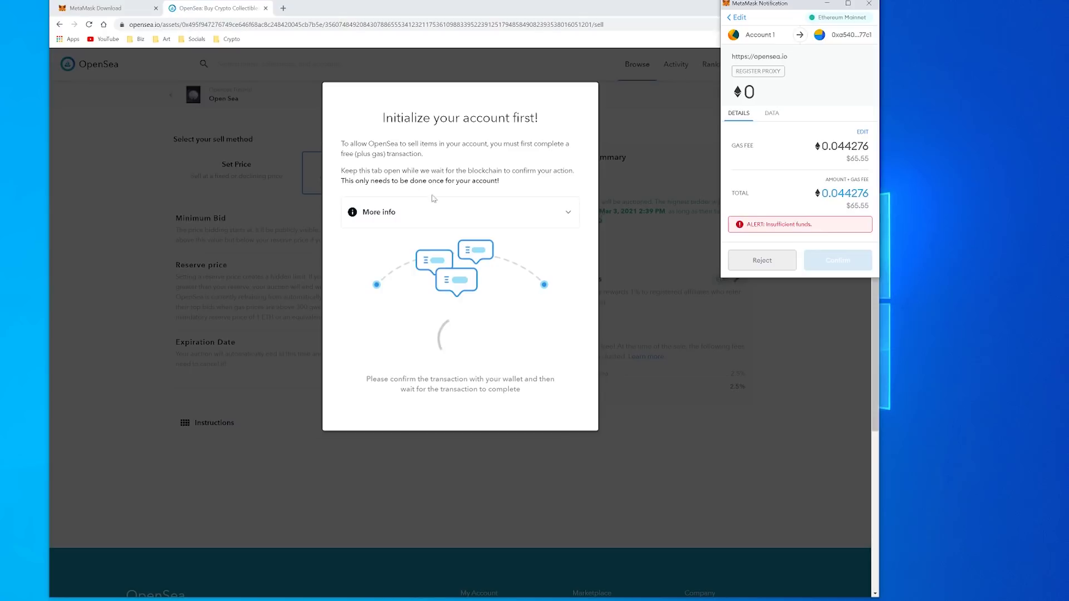
click(568, 212)
scroll(575, 294, down, 2)
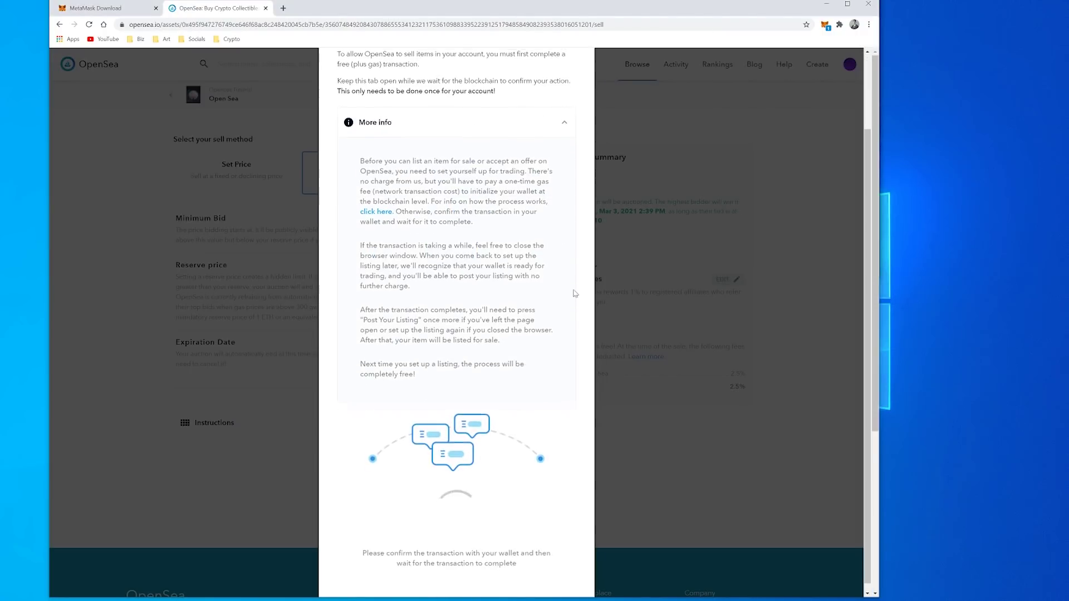
scroll(575, 293, down, 1)
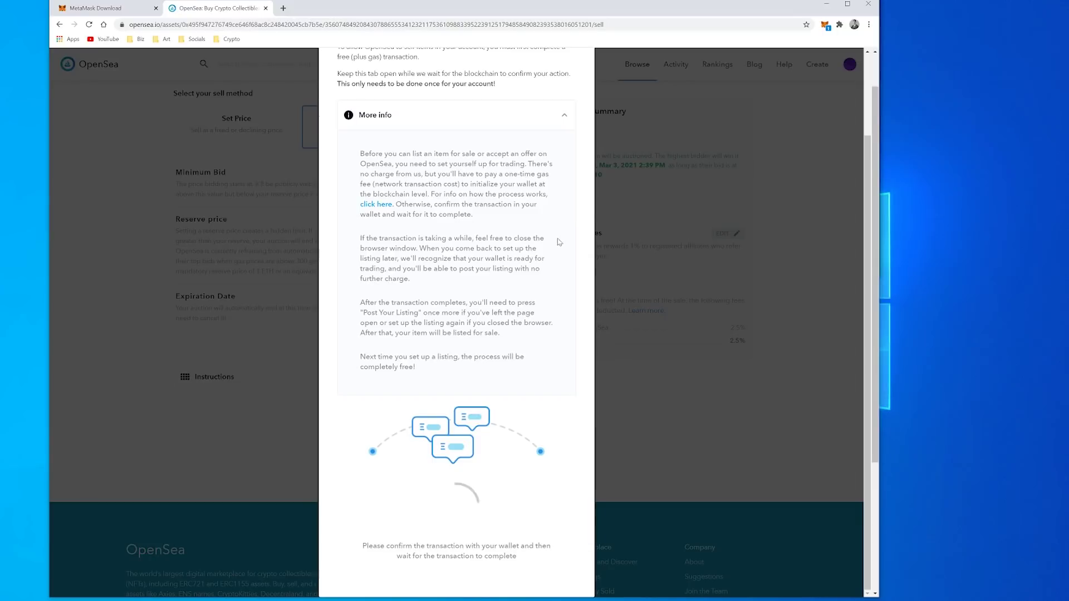
scroll(559, 243, up, 3)
click(825, 25)
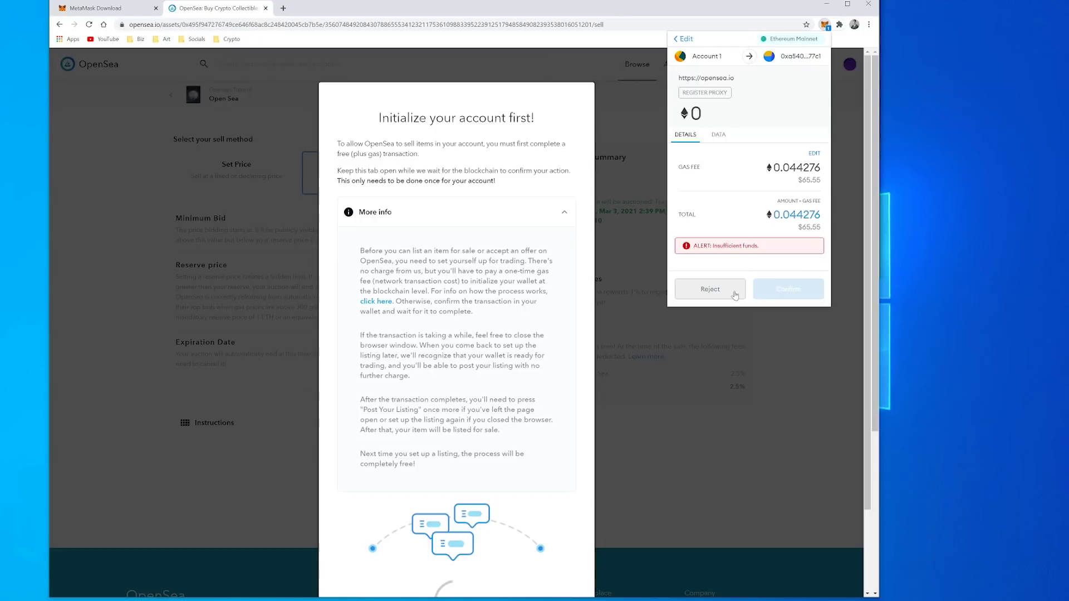
click(710, 289)
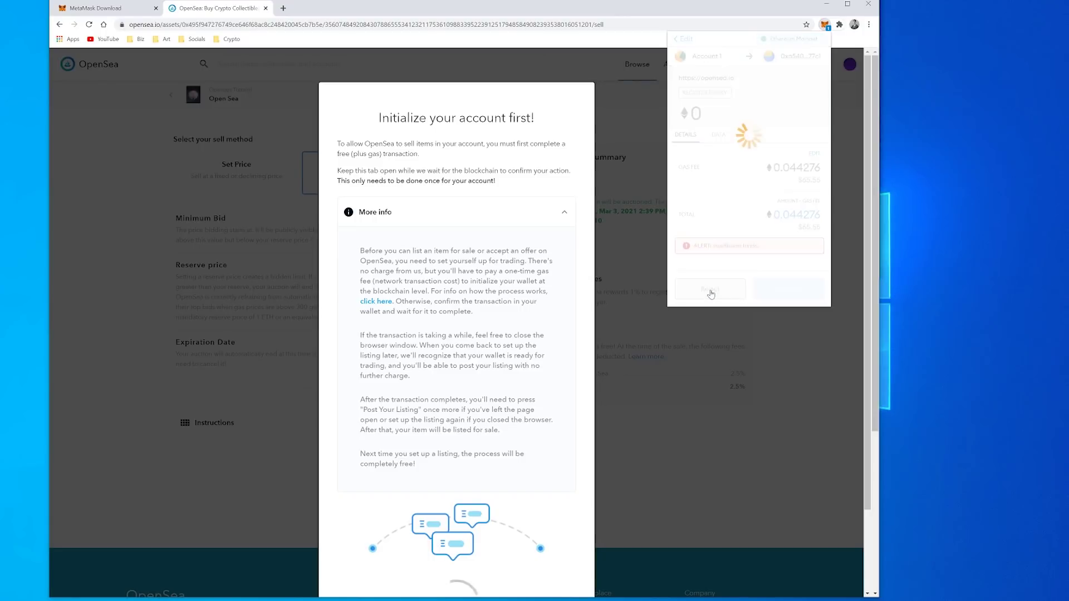
click(824, 25)
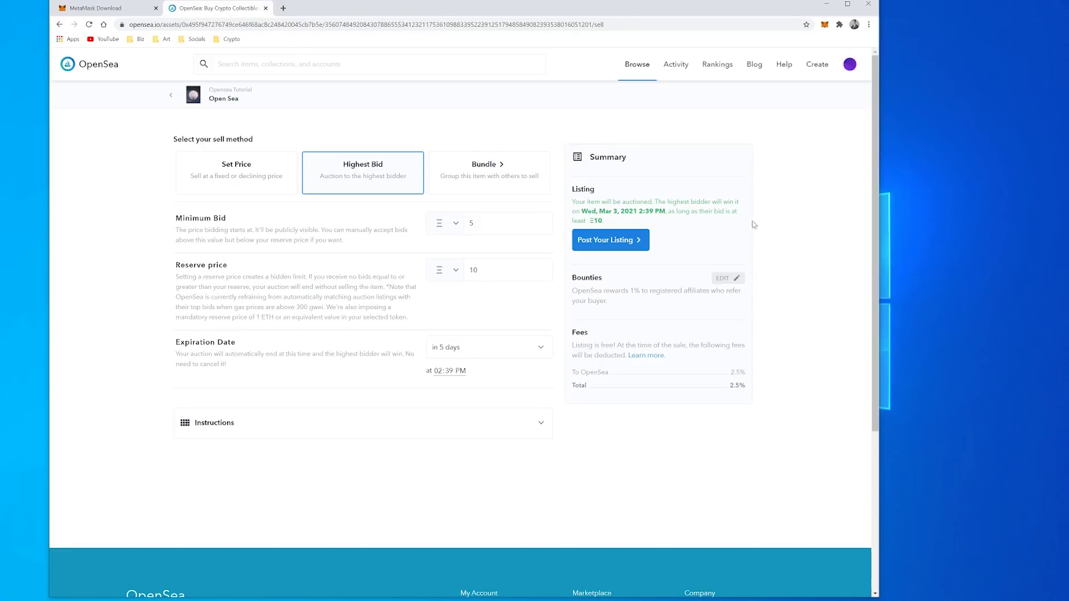
- Try a 10 ETH fixed-price listing, reject its MetaMask gas fee, and return to the item page
click(230, 173)
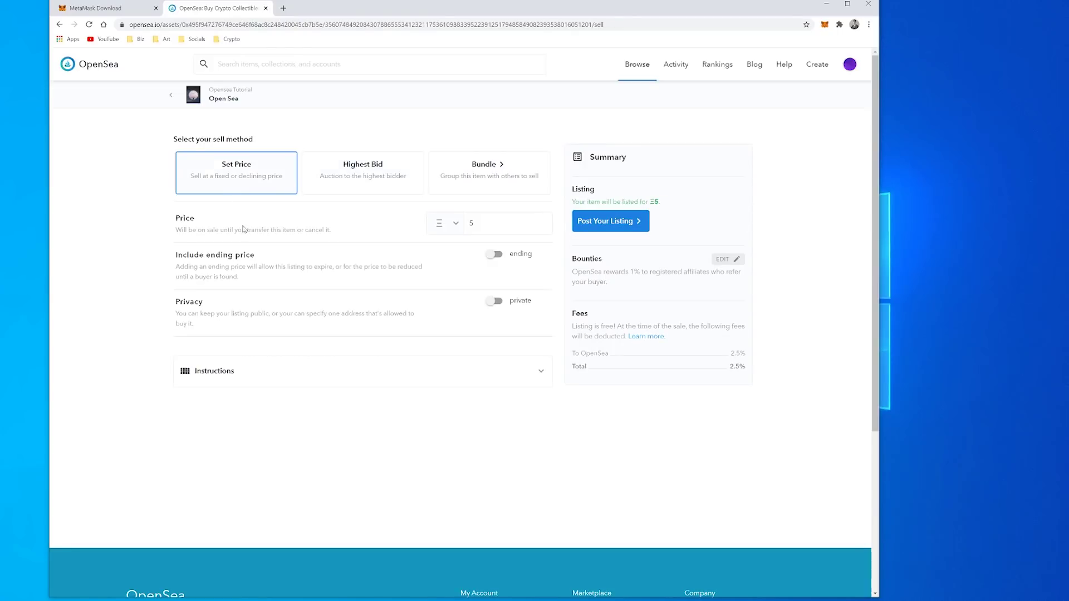
click(615, 221)
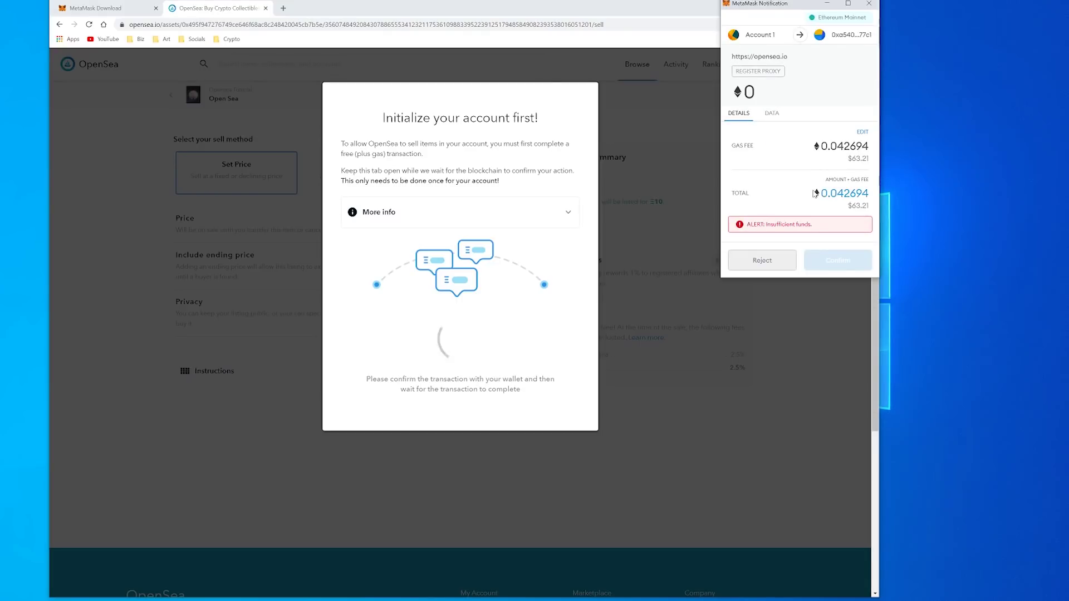
click(770, 260)
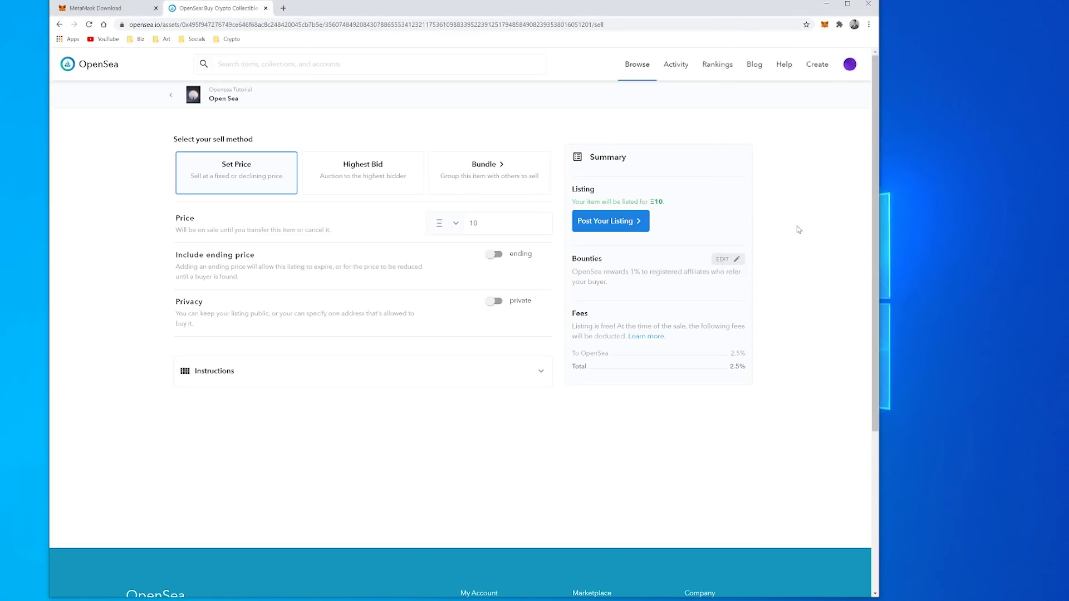
click(173, 97)
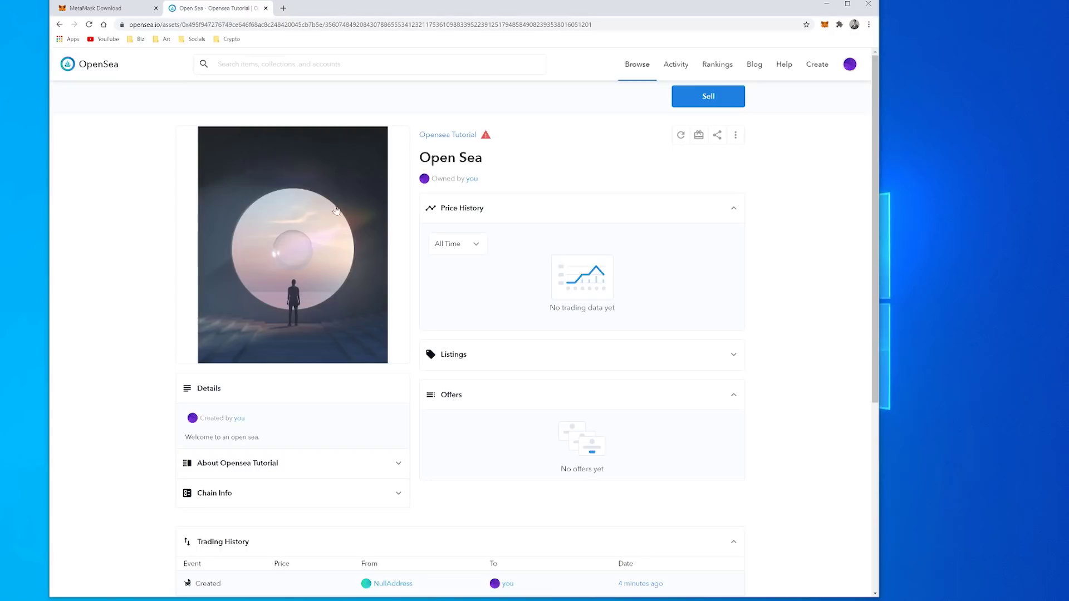
scroll(807, 229, down, 4)
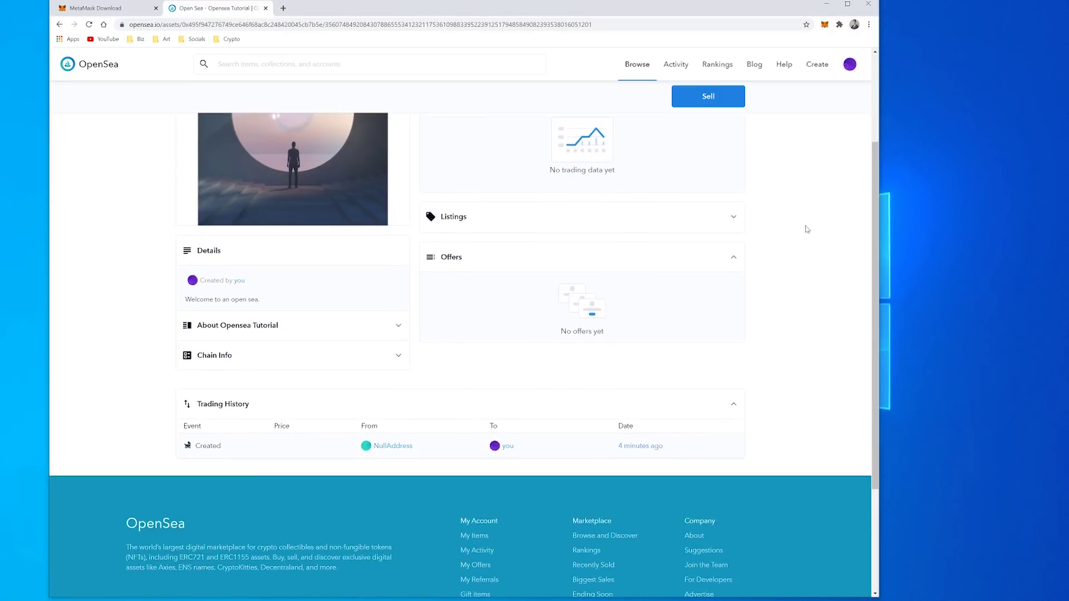
scroll(807, 229, up, 4)
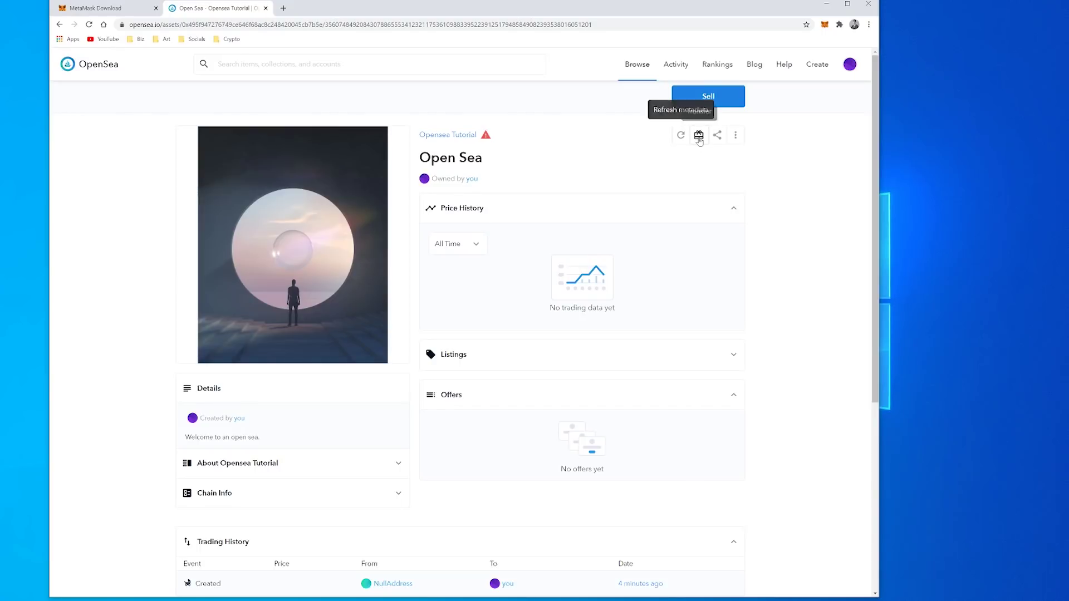
- Try transferring Open Sea to a pasted wallet address, then reject the 0.013049 ETH gas fee
click(699, 139)
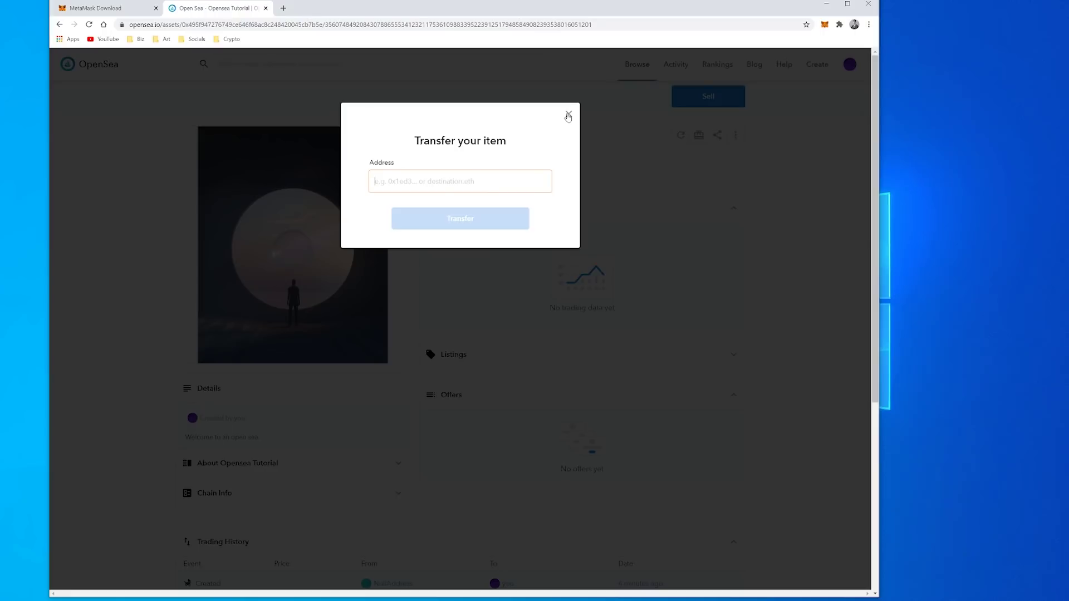
key(ctrl+v)
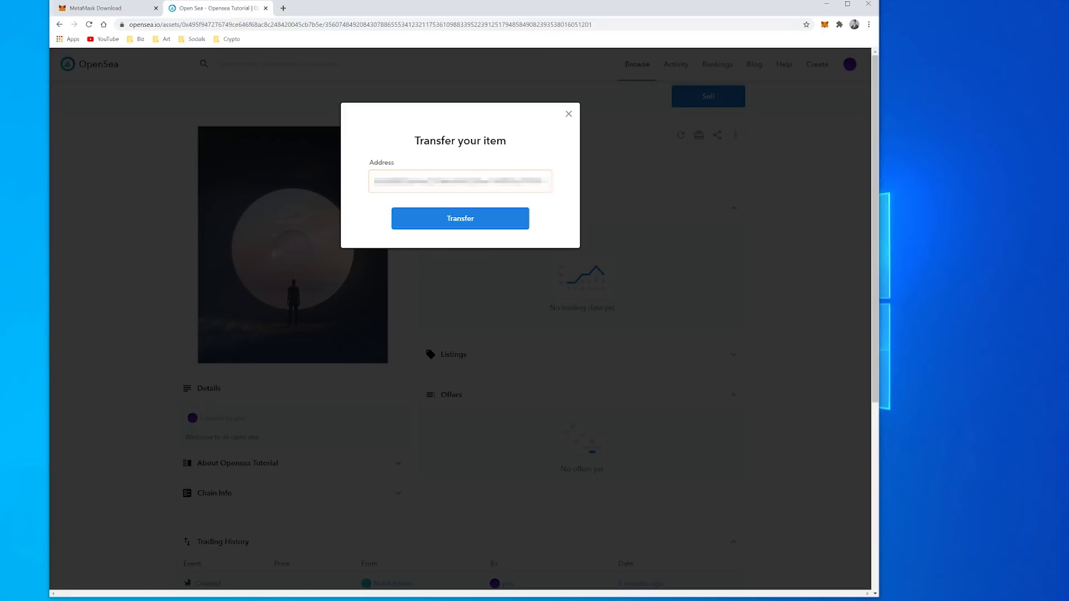
click(474, 221)
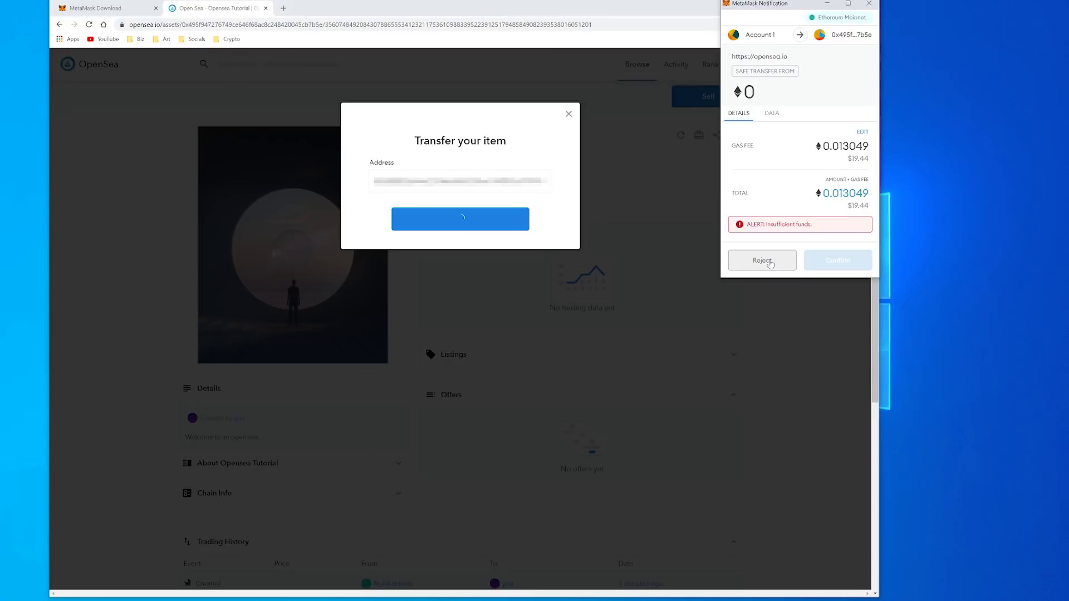
click(770, 263)
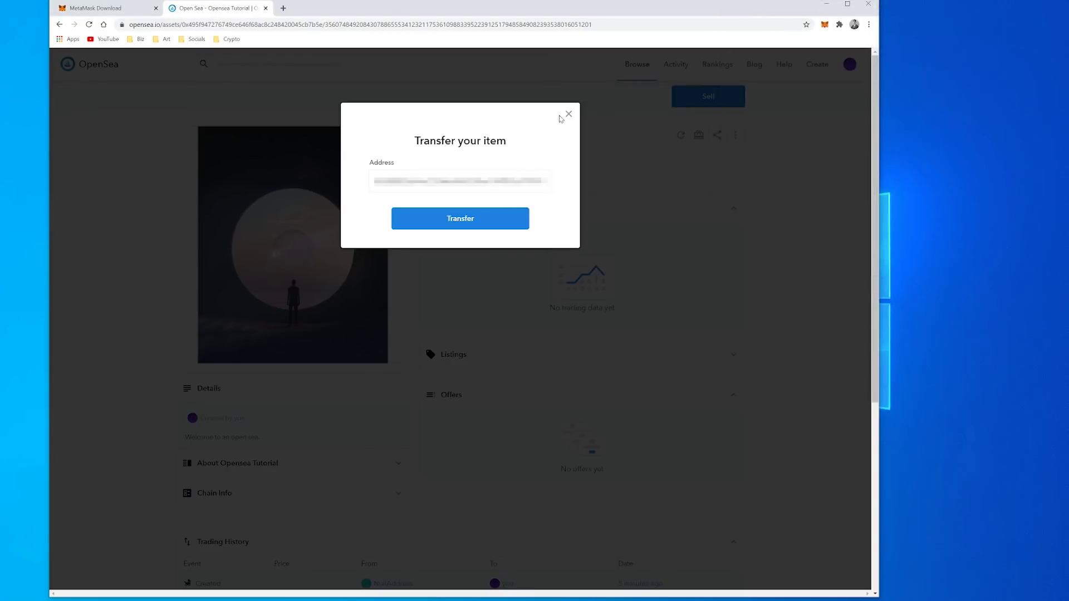
click(569, 114)
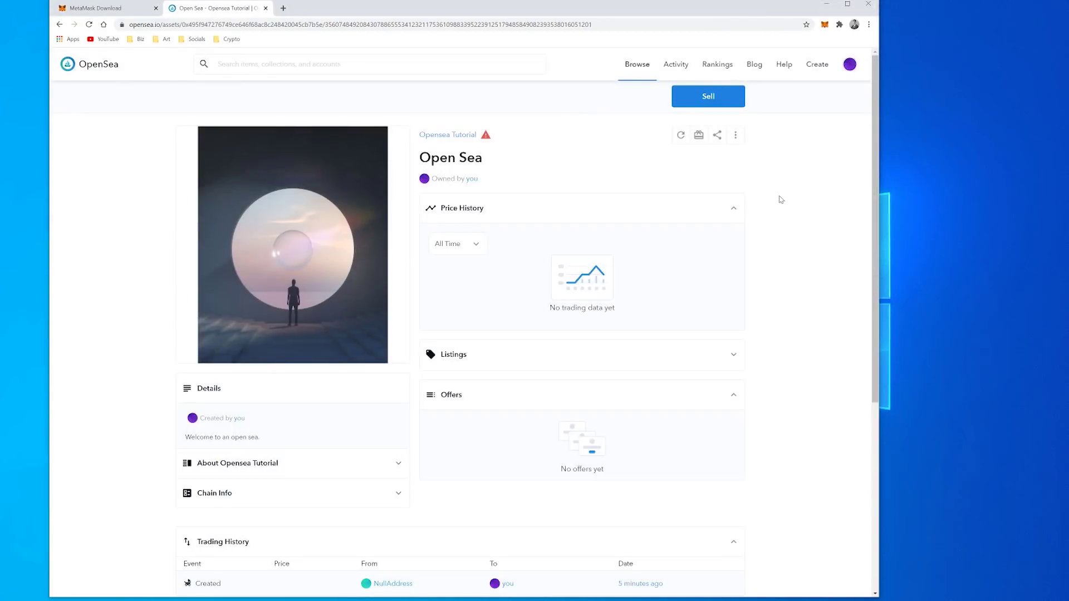
scroll(790, 204, down, 4)
scroll(792, 207, up, 3)
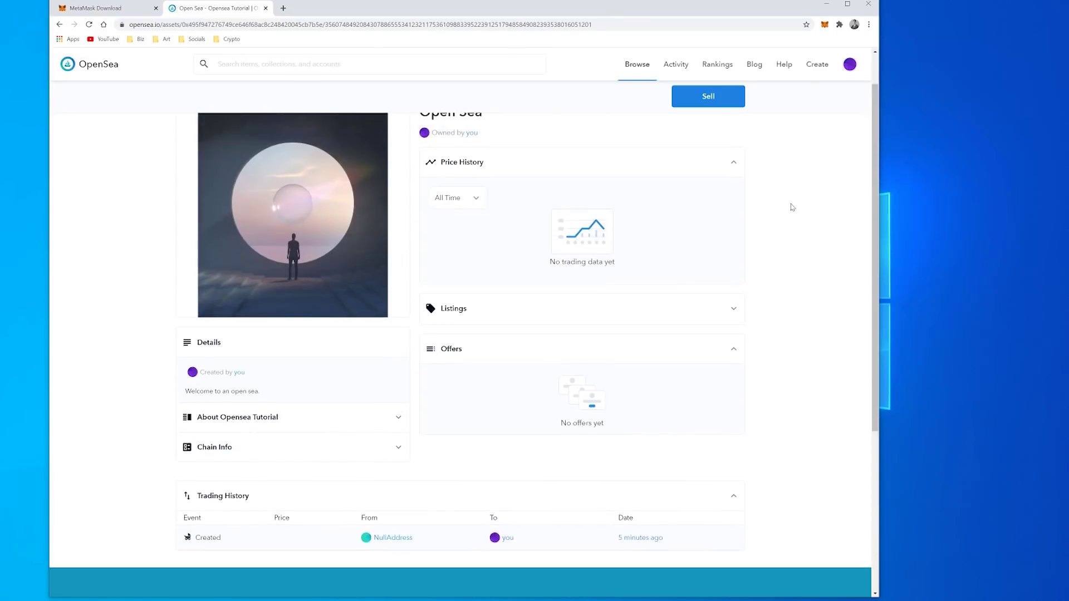
scroll(792, 207, up, 1)
scroll(793, 207, down, 1)
scroll(793, 207, up, 1)
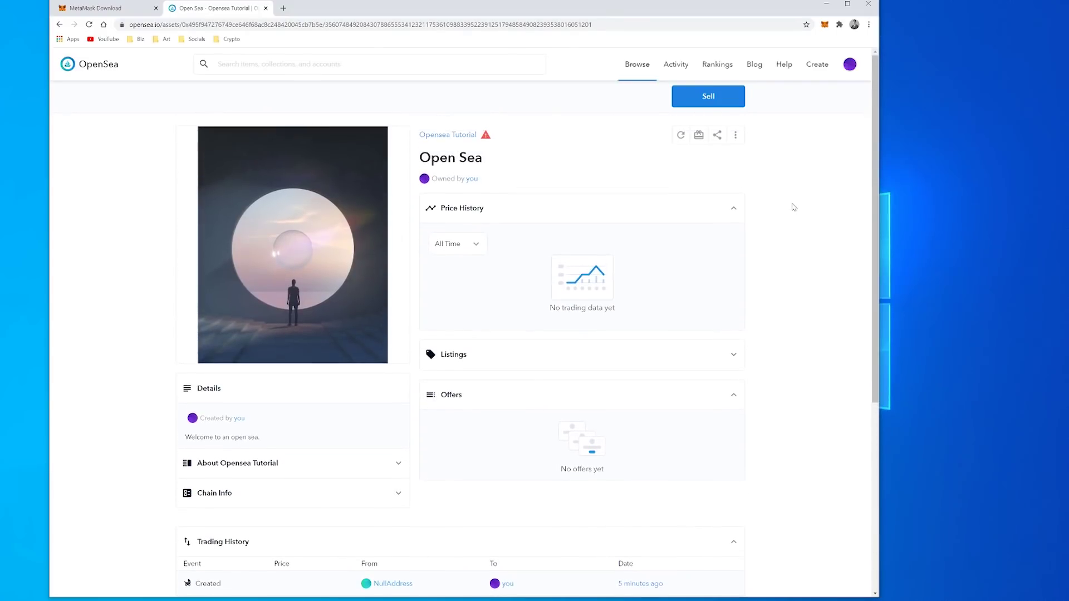
scroll(784, 179, down, 2)
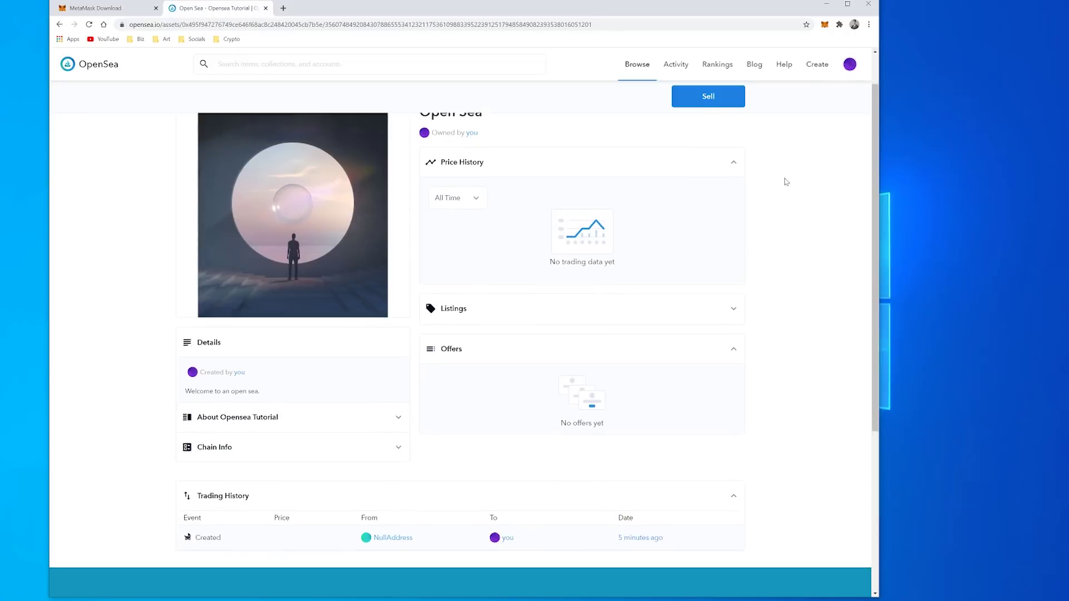
scroll(784, 180, up, 2)
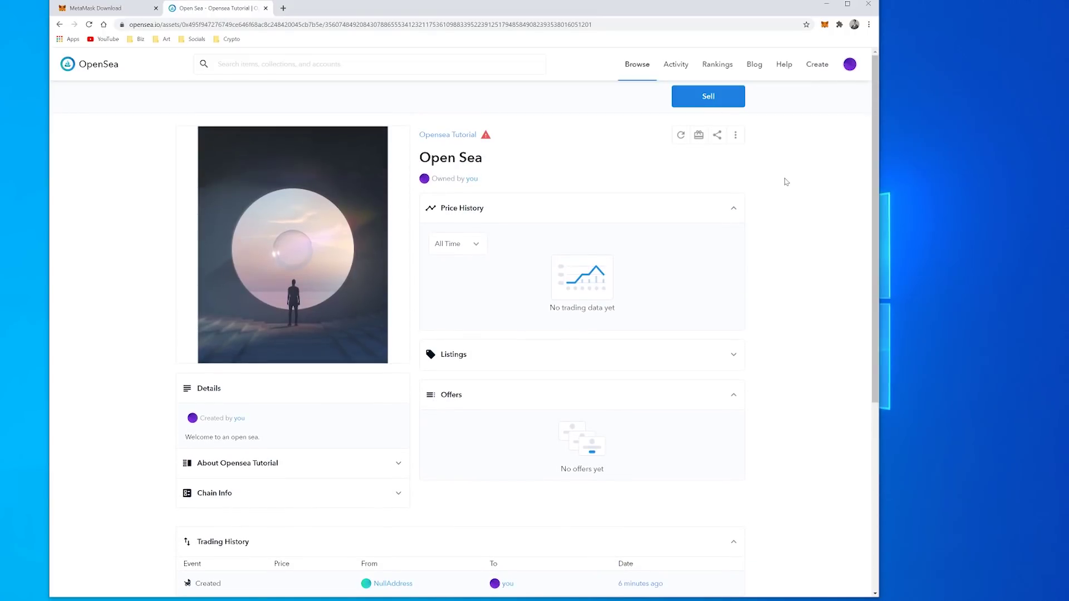
scroll(786, 181, down, 1)
scroll(786, 182, up, 1)
scroll(786, 181, down, 3)
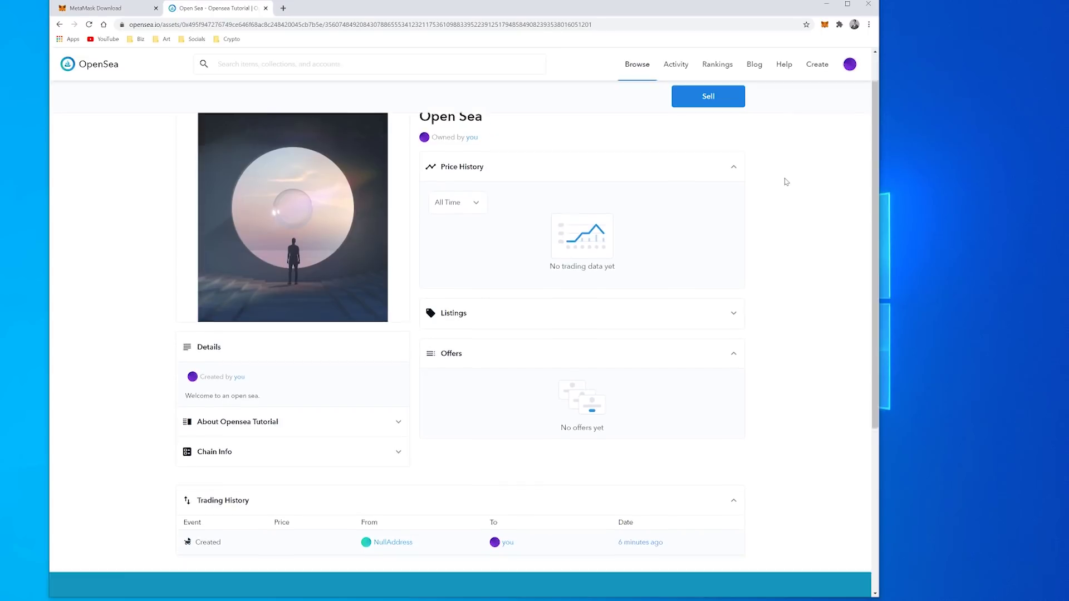
scroll(786, 182, up, 3)
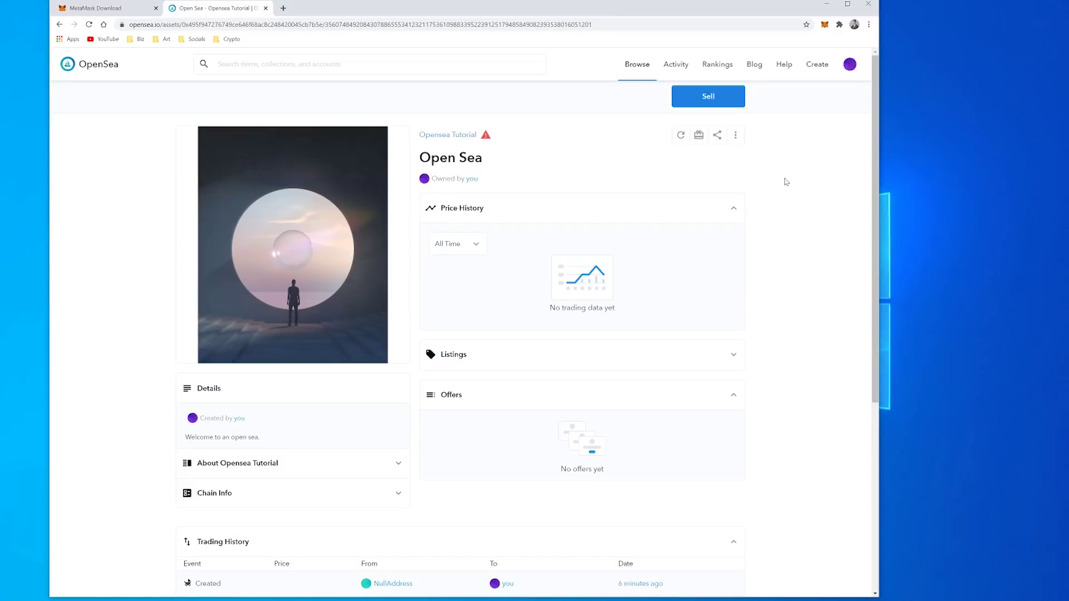